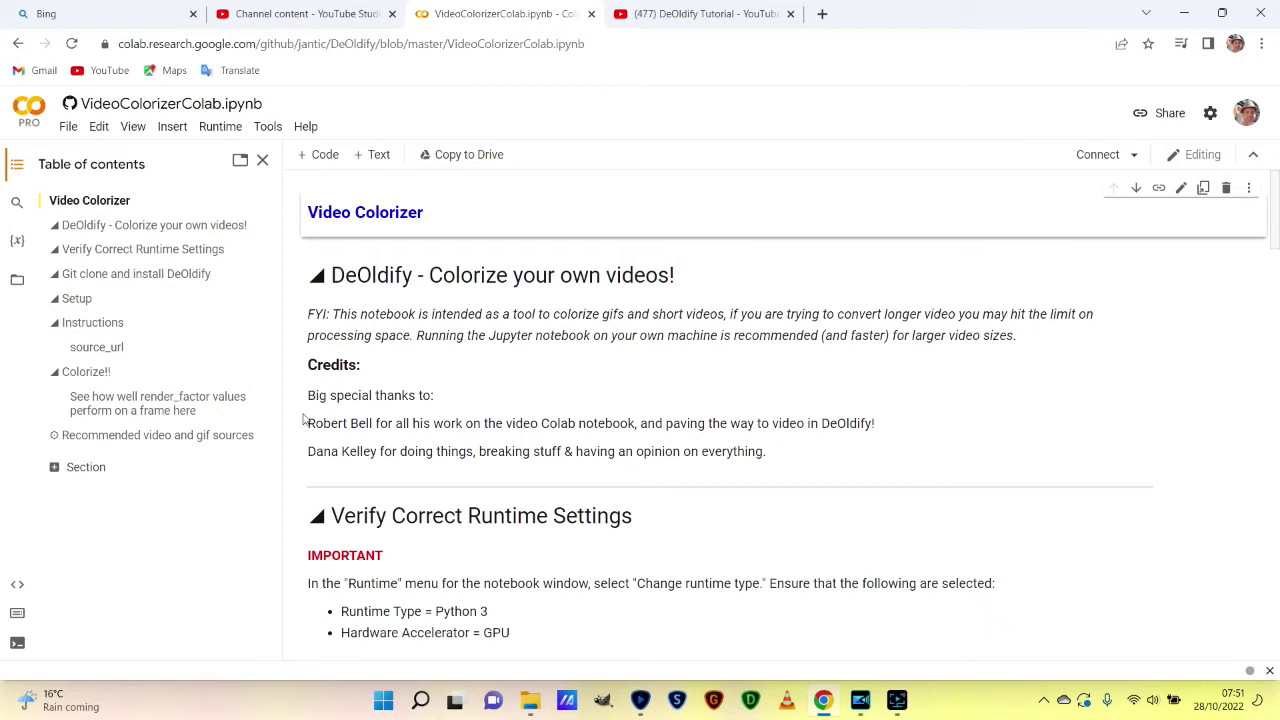
Set the notebook's runtime shape to High RAM with the GPU accelerator and save the notebook settings.
{"action": "left_click", "coordinate": [214, 127]}
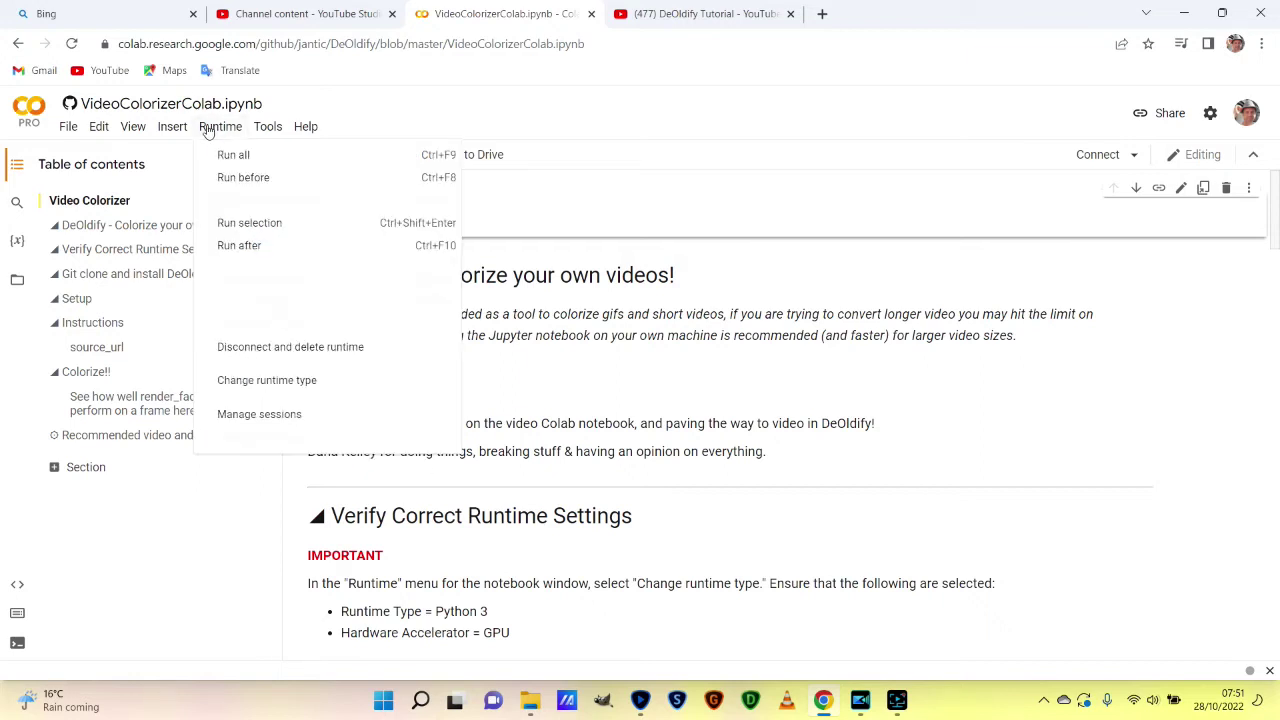
{"action": "left_click", "coordinate": [297, 383]}
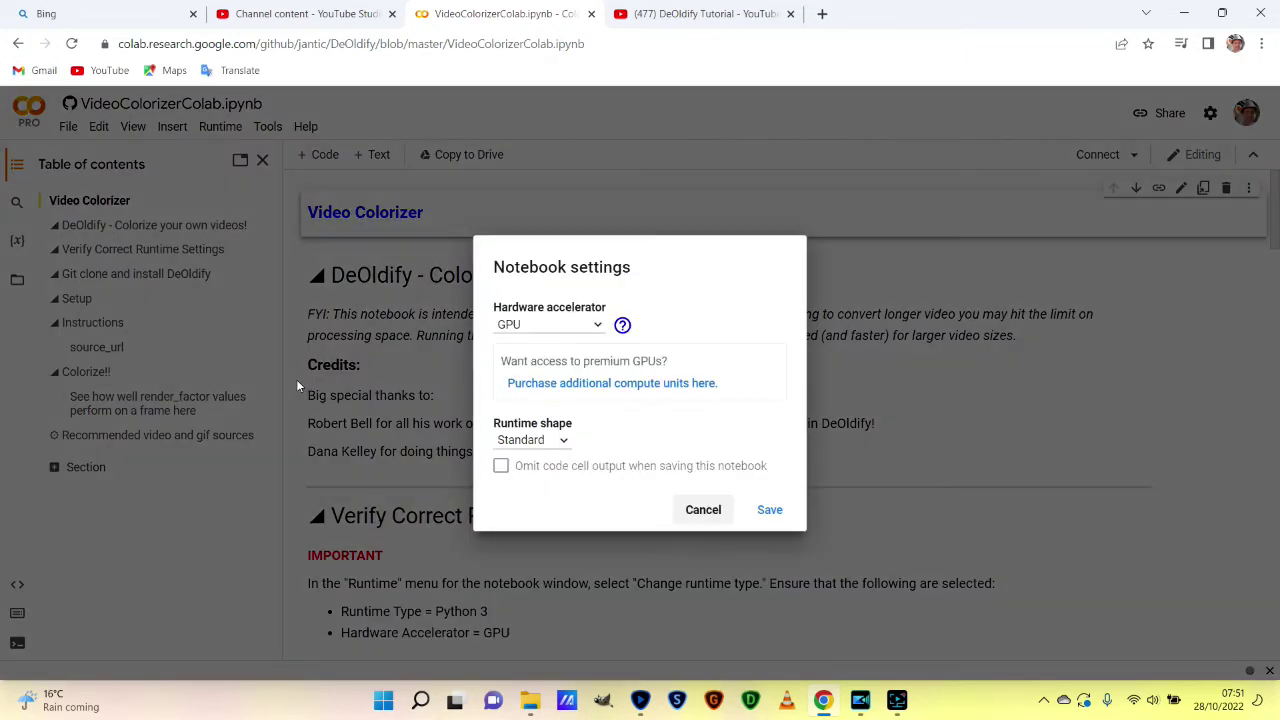
{"action": "left_click", "coordinate": [564, 442]}
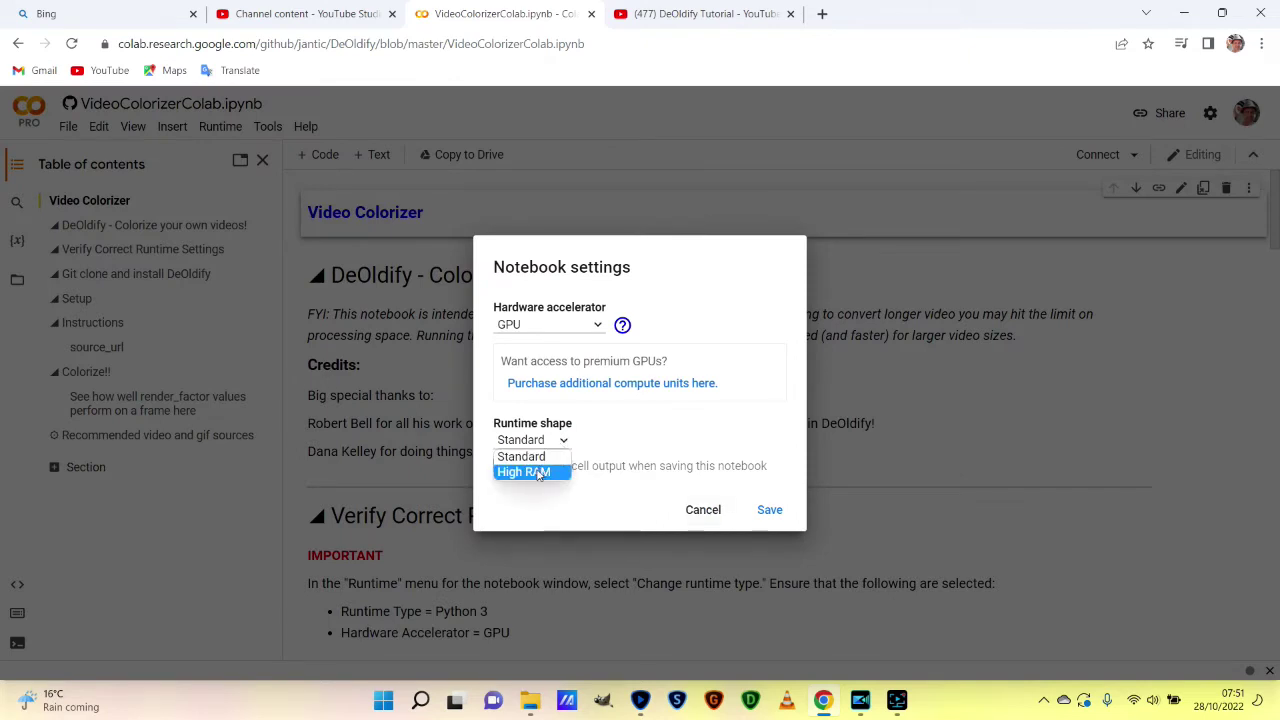
{"action": "left_click", "coordinate": [537, 472]}
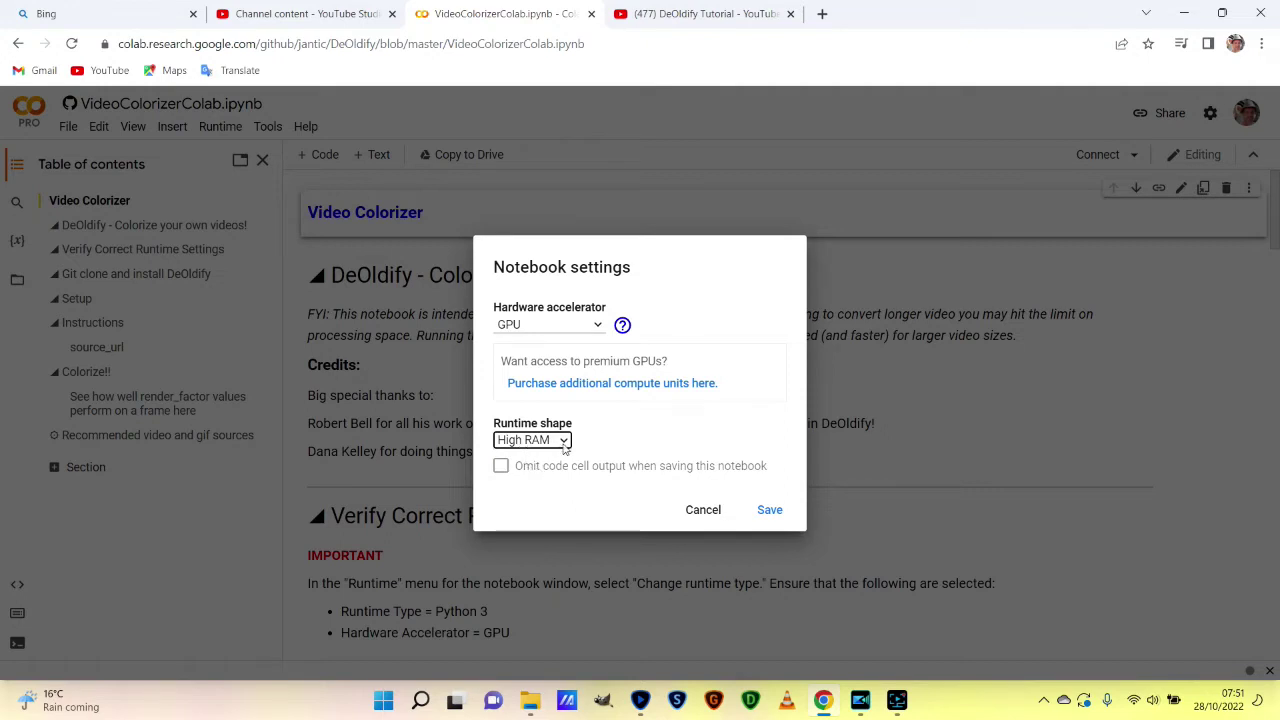
{"action": "left_click", "coordinate": [768, 513]}
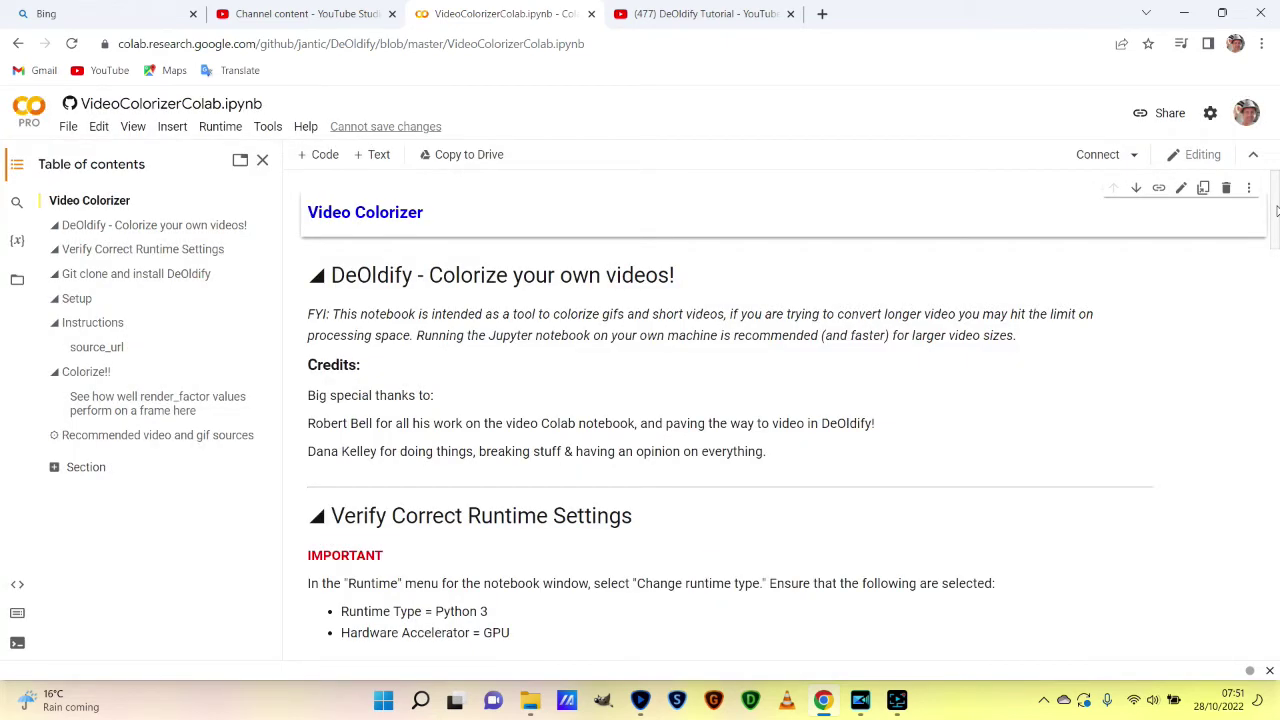
Run the DeOldify git clone cell, allowing the GitHub notebook to execute, and run the cd DeOldify cell.
{"action": "left_click_drag", "start_coordinate": [1275, 210], "coordinate": [1277, 282]}
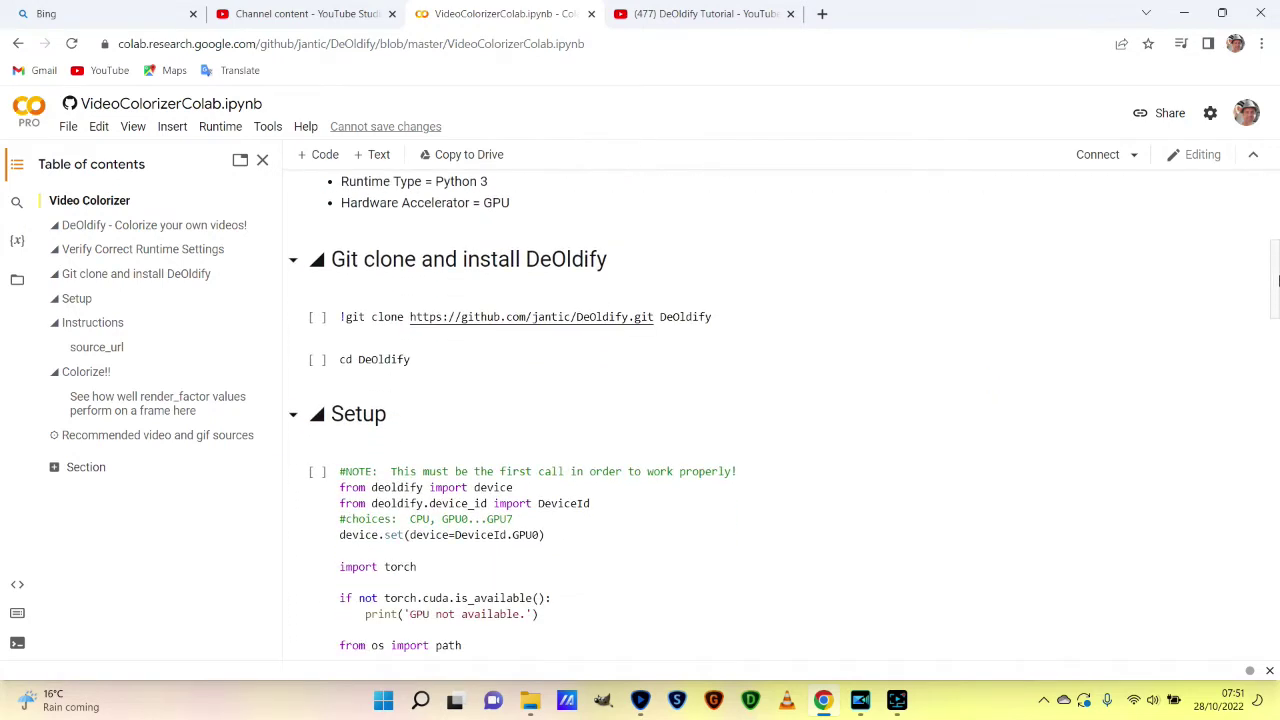
{"action": "left_click", "coordinate": [316, 319]}
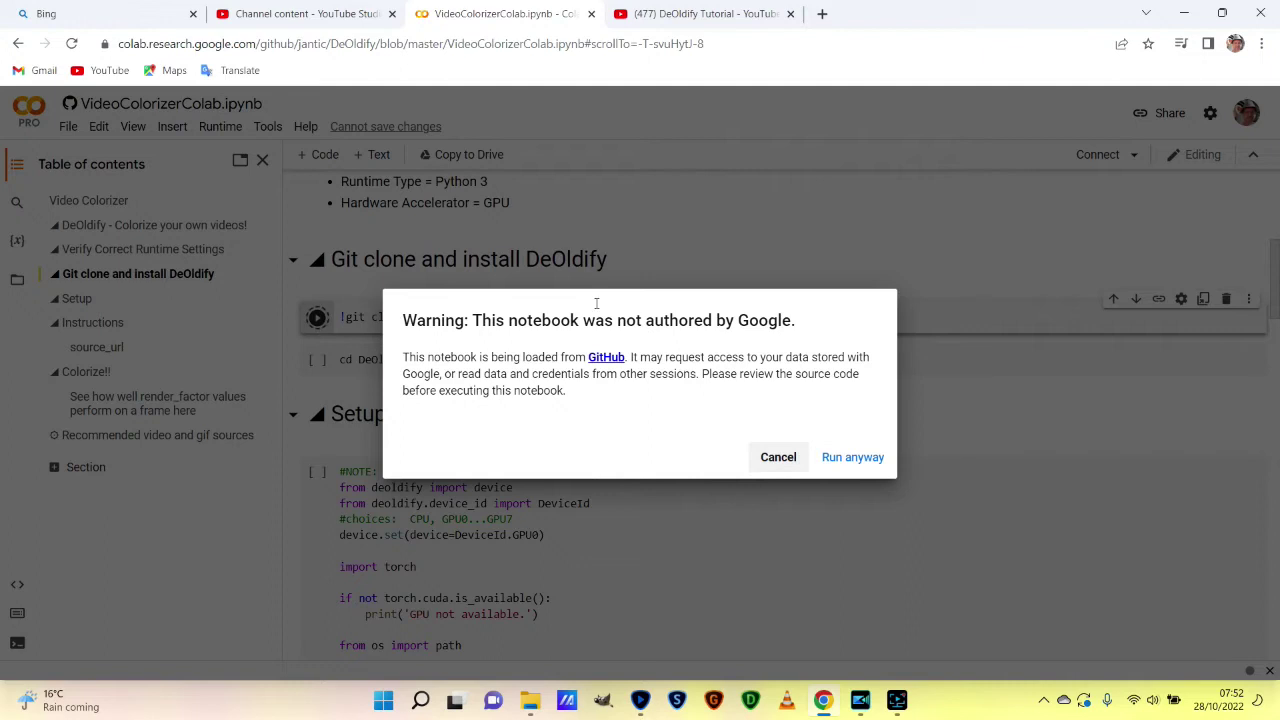
{"action": "left_click", "coordinate": [849, 464]}
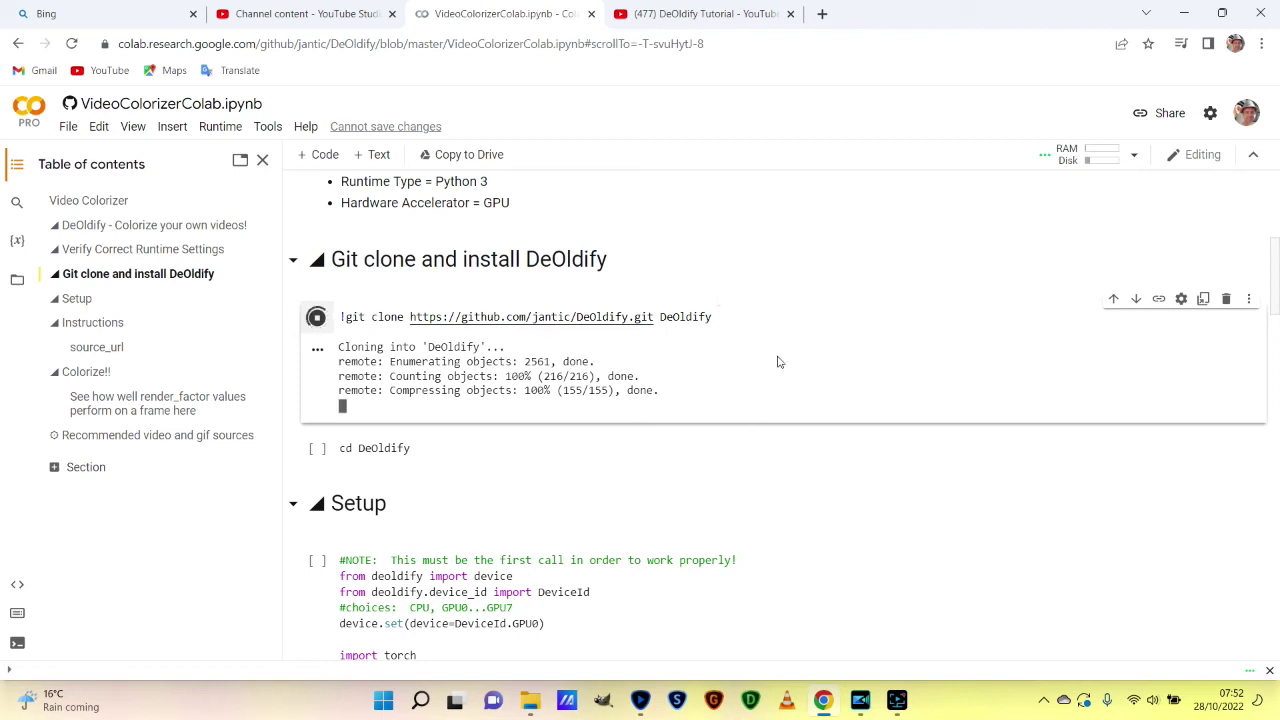
{"action": "left_click_drag", "start_coordinate": [1274, 267], "coordinate": [1276, 282]}
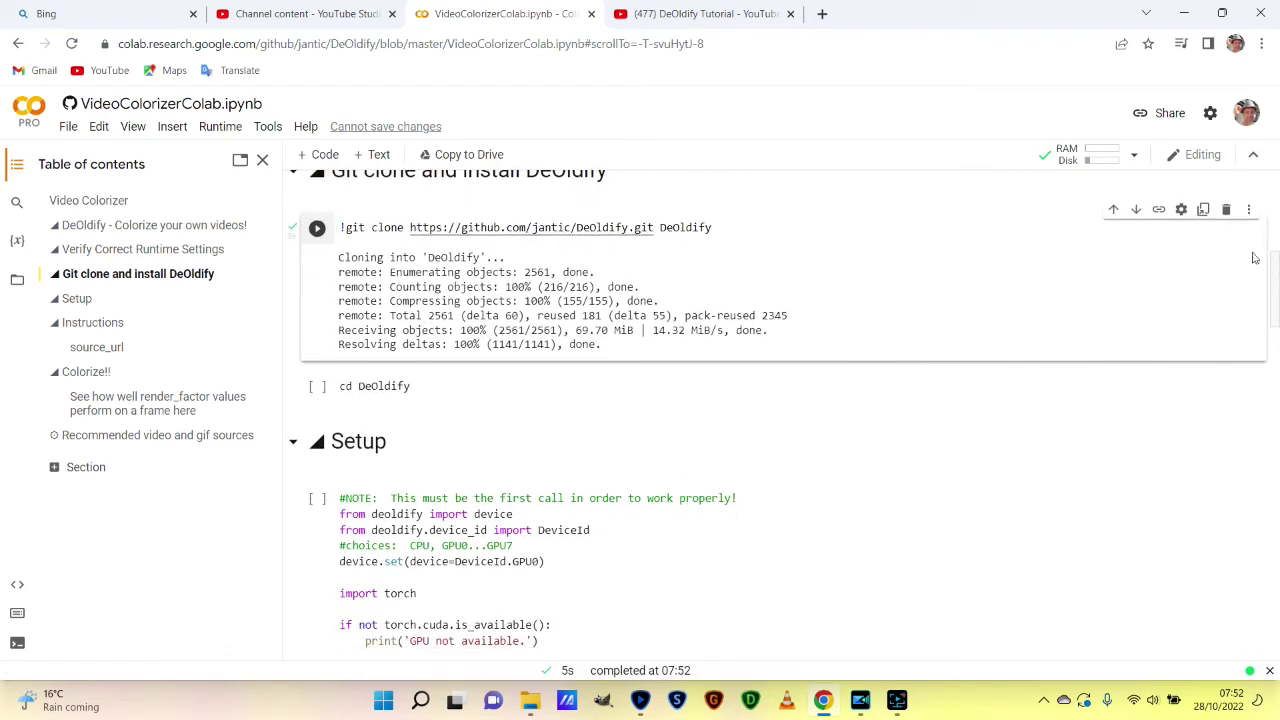
{"action": "left_click", "coordinate": [317, 386]}
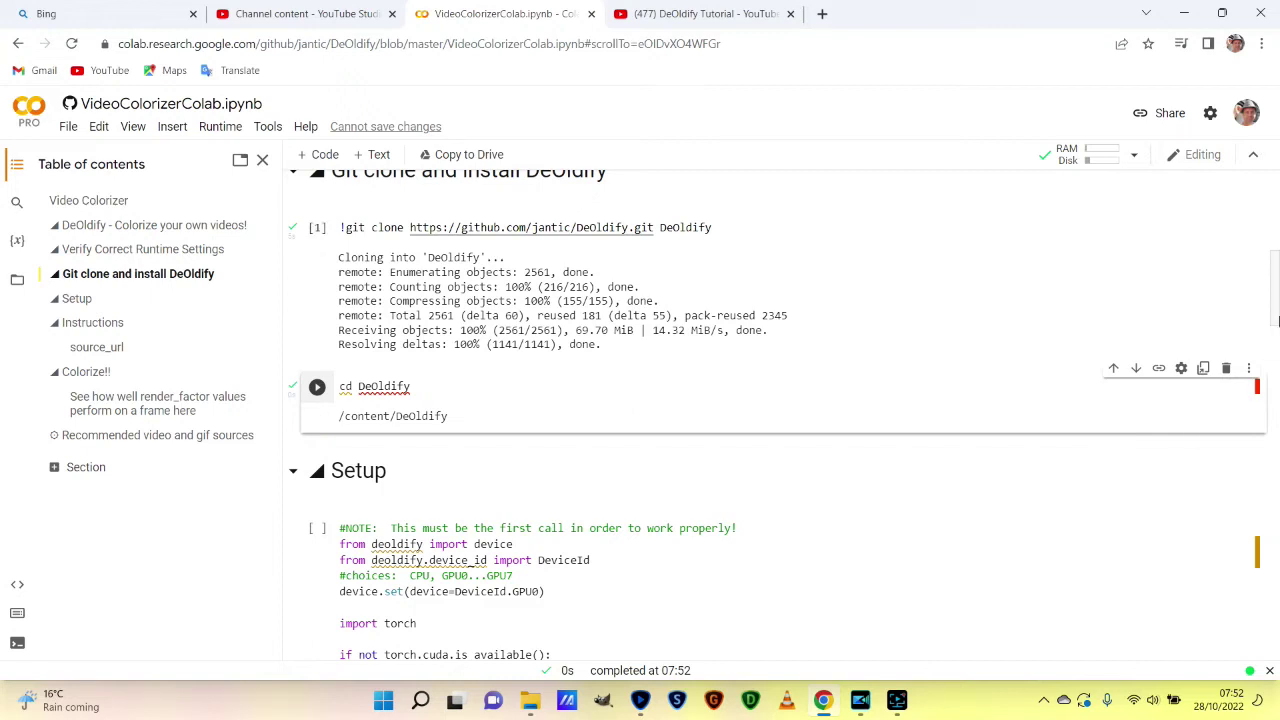
Run the GPU device cell under Setup and the cell that installs requirements-colab.txt.
{"action": "left_click_drag", "start_coordinate": [1276, 300], "coordinate": [1277, 320]}
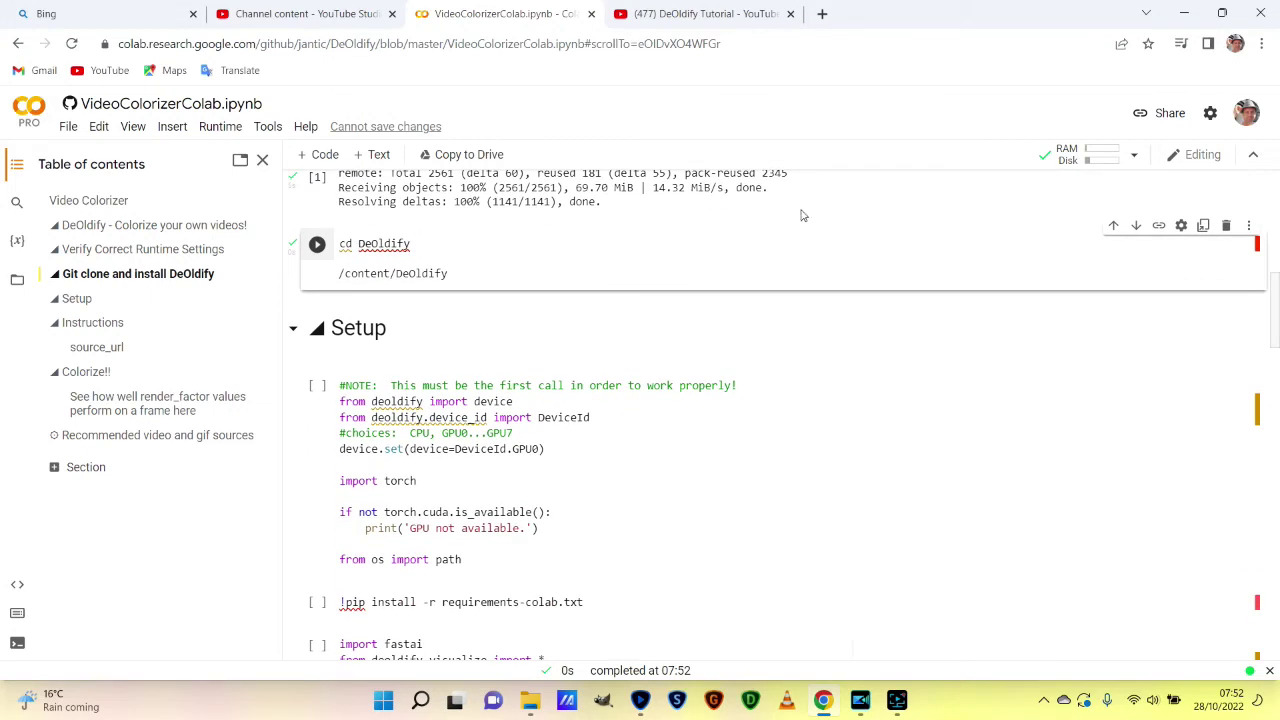
{"action": "left_click", "coordinate": [316, 386]}
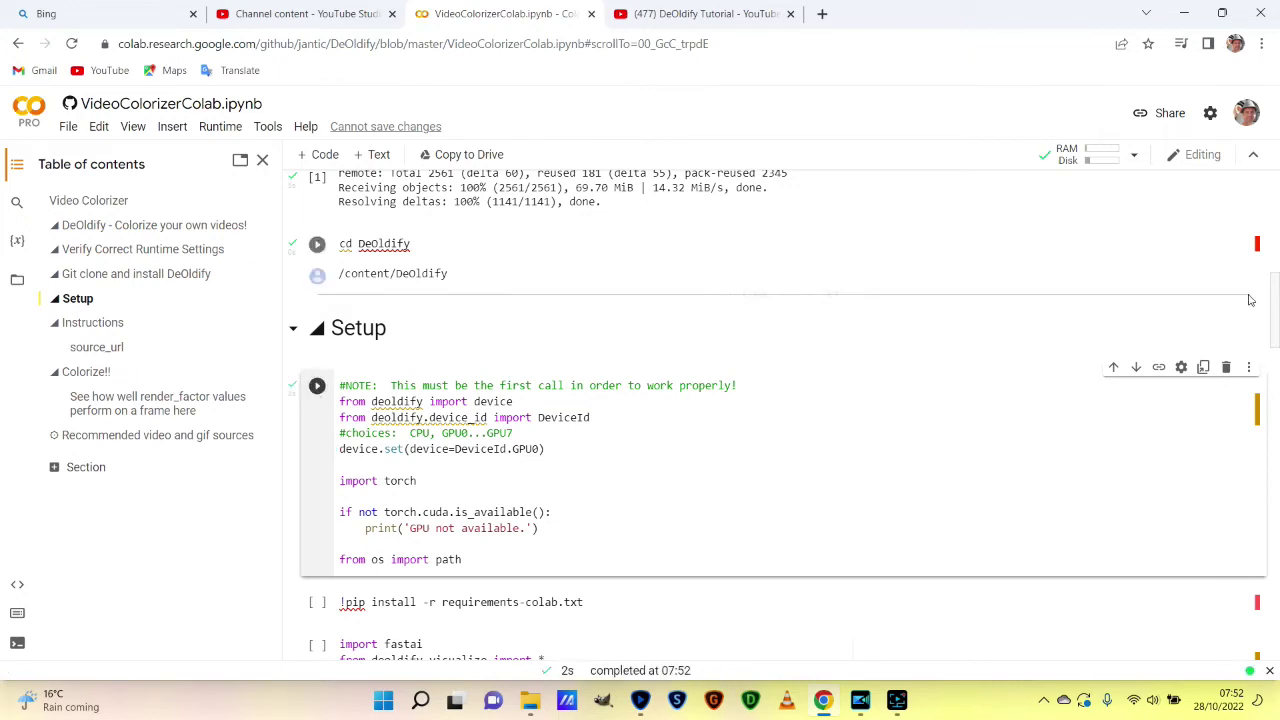
{"action": "scroll", "coordinate": [530, 352], "scroll_direction": "down", "scroll_amount": 3}
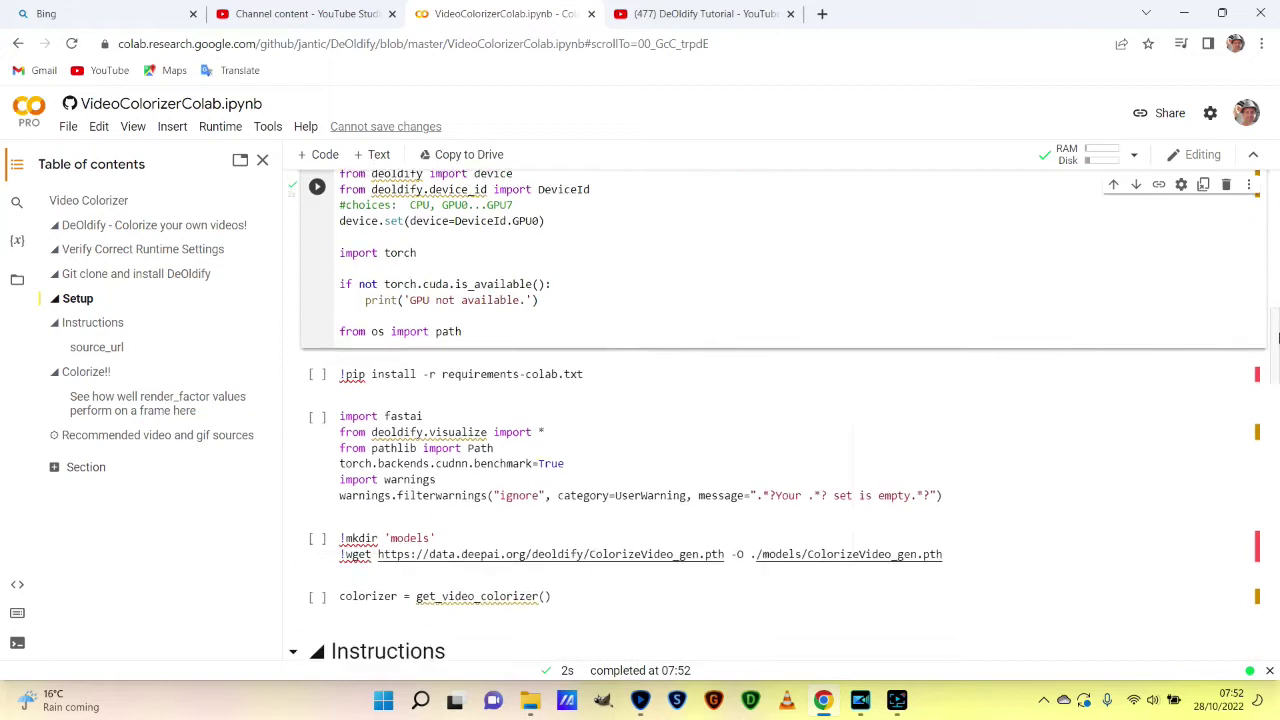
{"action": "left_click", "coordinate": [316, 353]}
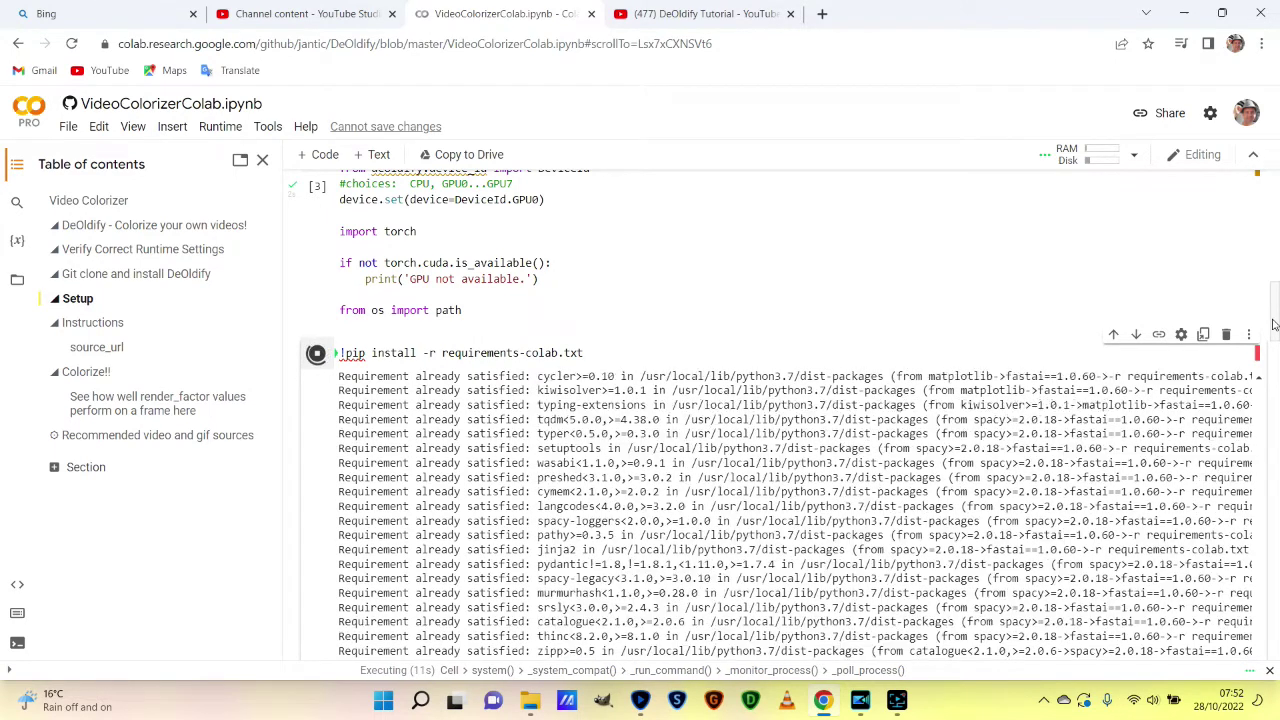
Run the Setup cell that imports fastai and deoldify.visualize.
{"action": "left_click_drag", "start_coordinate": [1274, 326], "coordinate": [1256, 409]}
{"action": "scroll", "coordinate": [1256, 409], "scroll_direction": "down", "scroll_amount": 2}
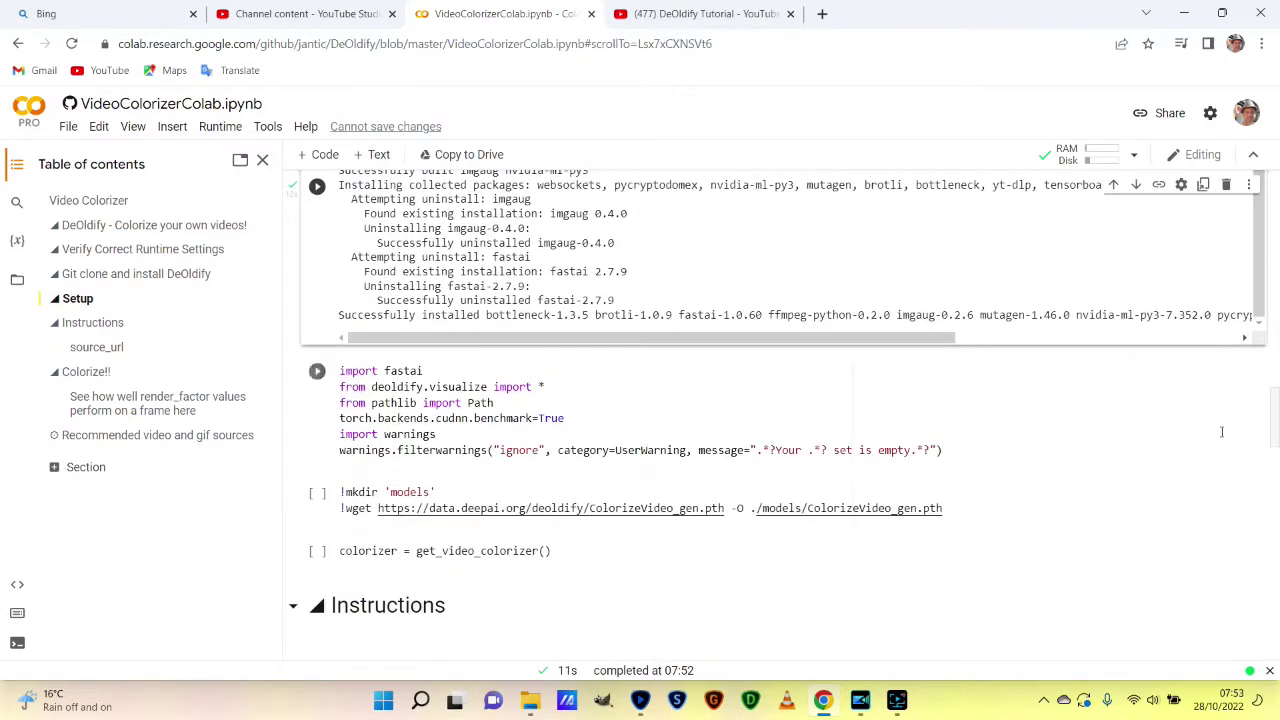
{"action": "left_click", "coordinate": [316, 372]}
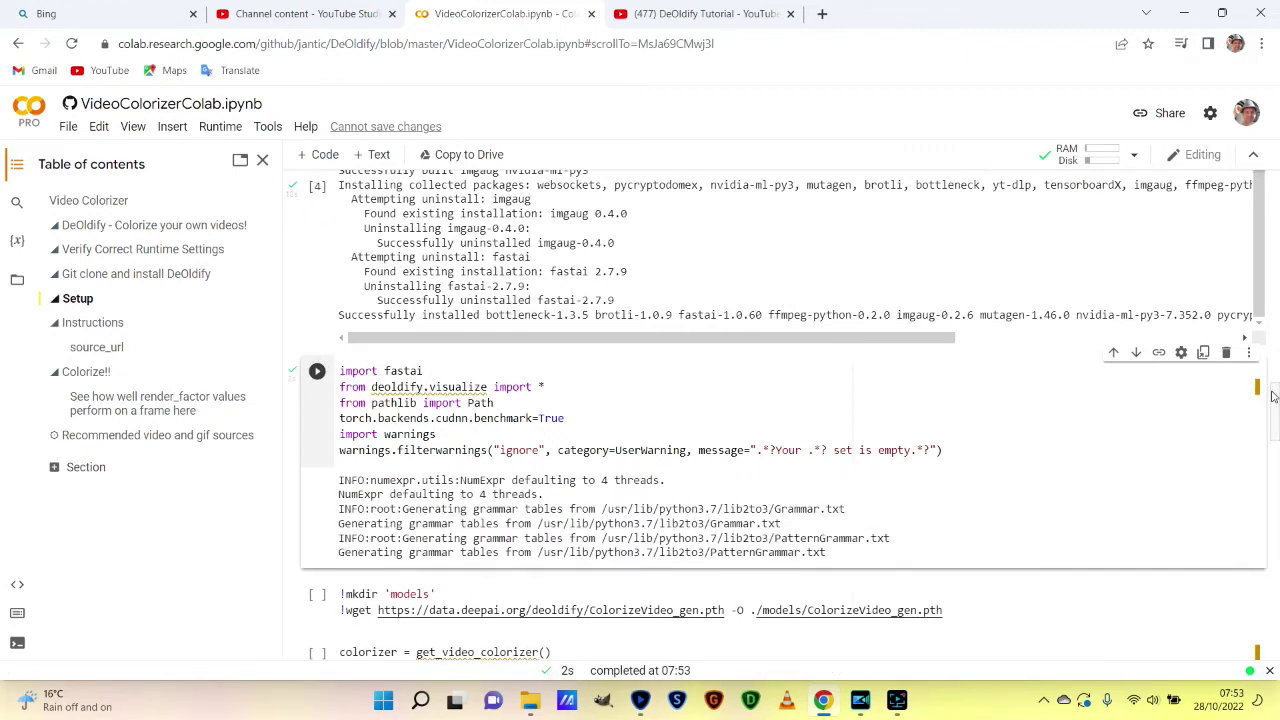
Run the cell that downloads ColorizeVideo_gen.pth into models and the cell that creates the video colorizer.
{"action": "scroll", "coordinate": [481, 309], "scroll_direction": "down", "scroll_amount": 4}
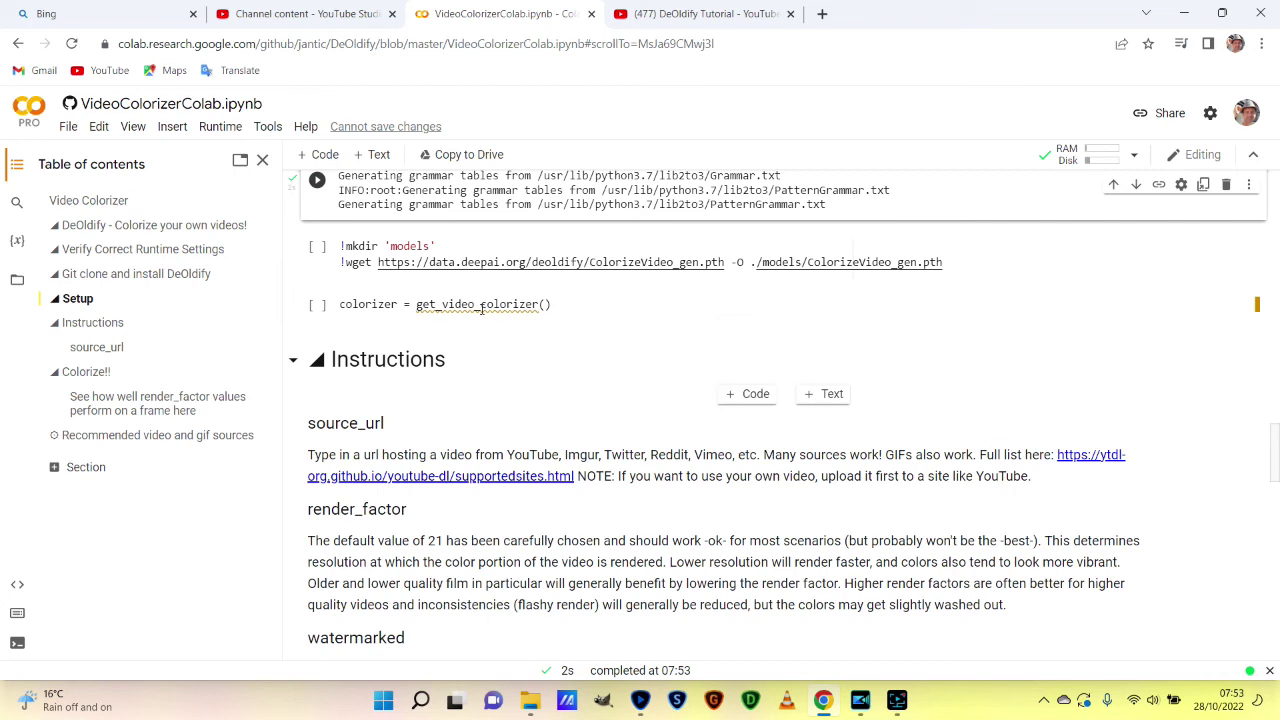
{"action": "left_click", "coordinate": [316, 248]}
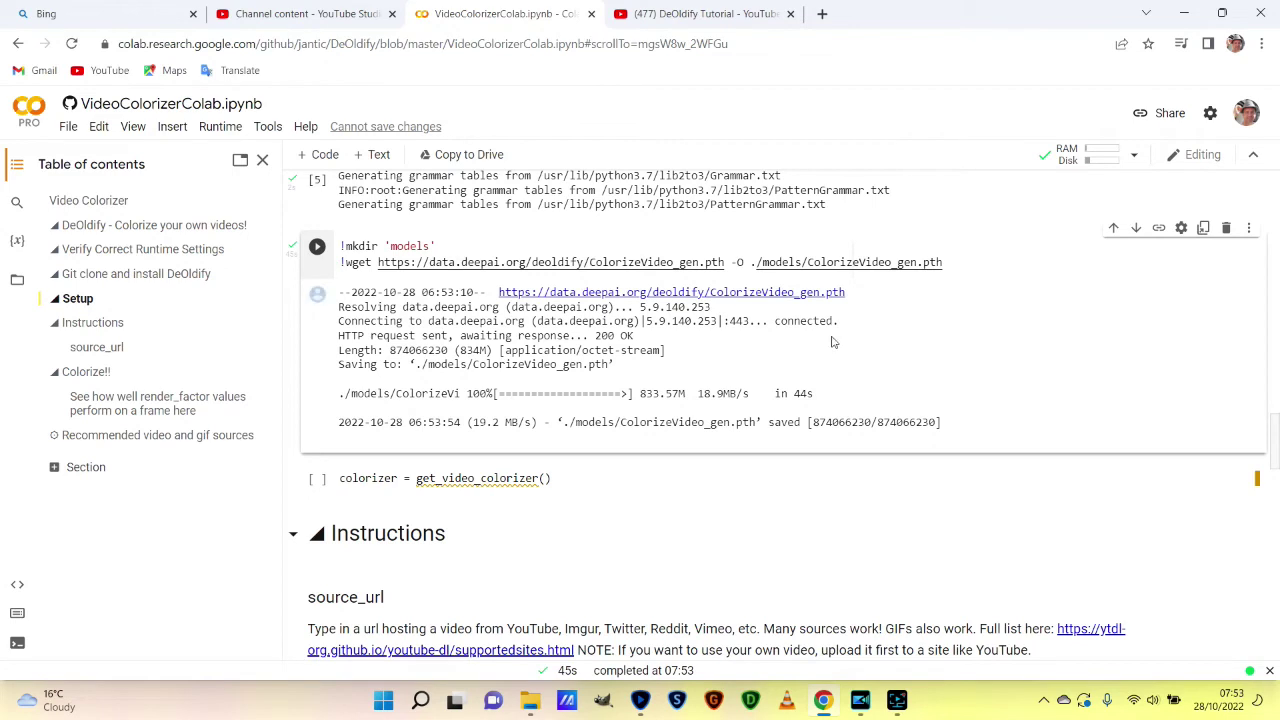
{"action": "left_click", "coordinate": [316, 478]}
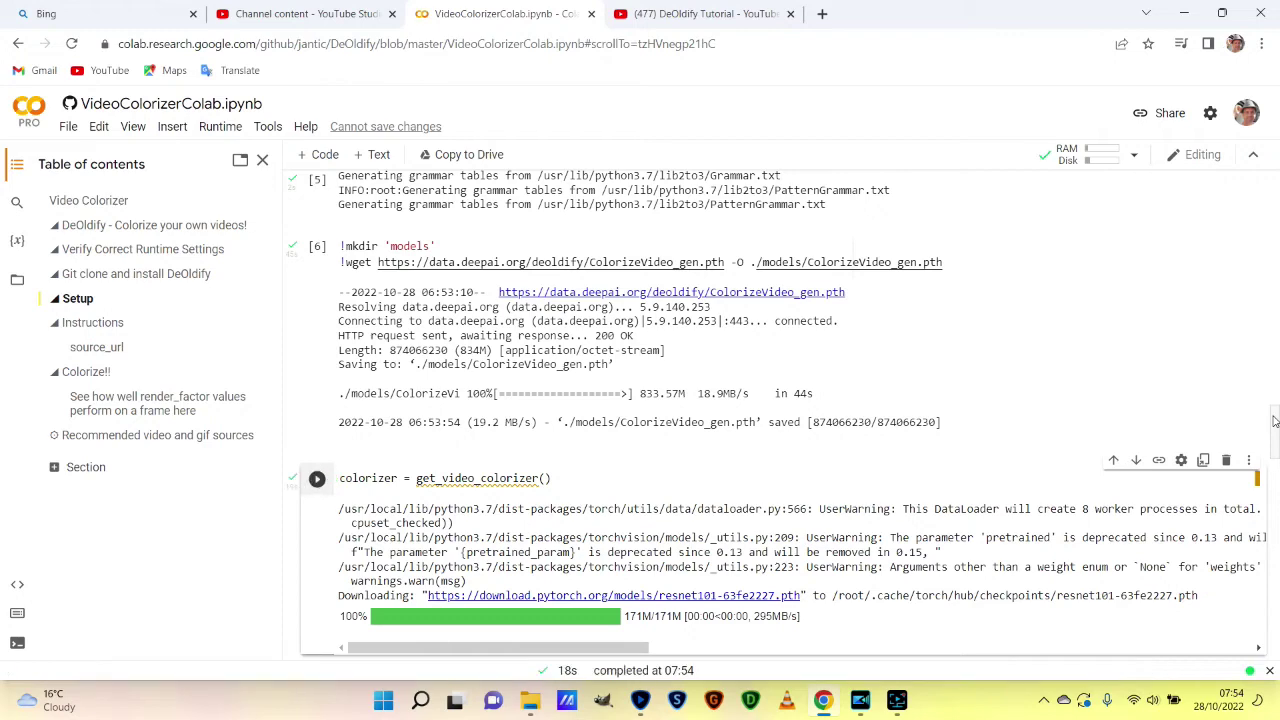
{"action": "left_click_drag", "start_coordinate": [1274, 421], "coordinate": [1276, 572]}
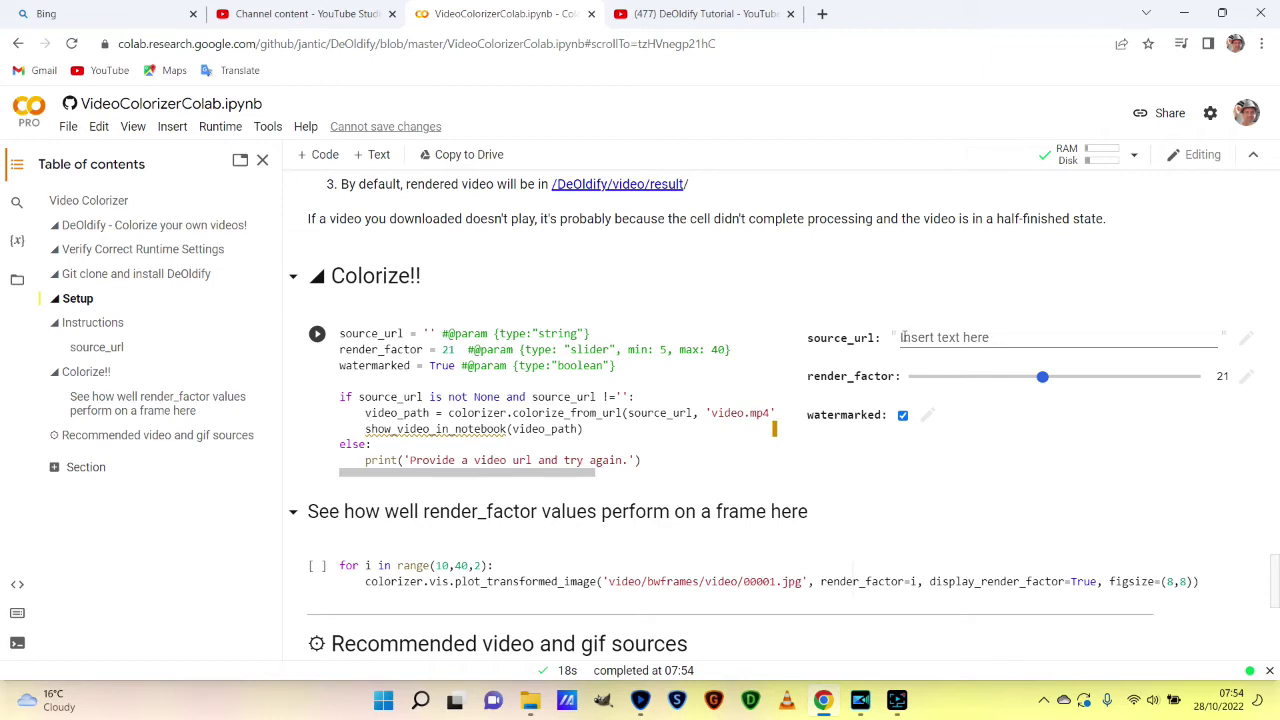
{"action": "left_click", "coordinate": [902, 337]}
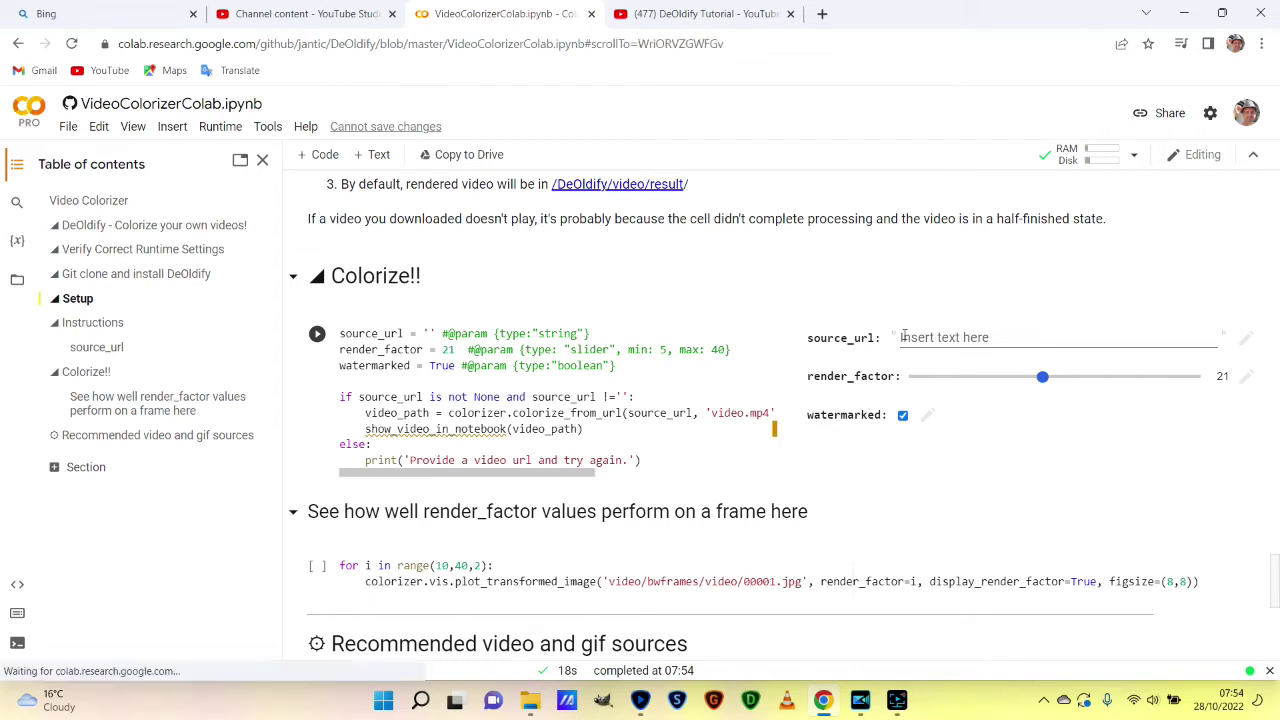
{"action": "right_click", "coordinate": [902, 338]}
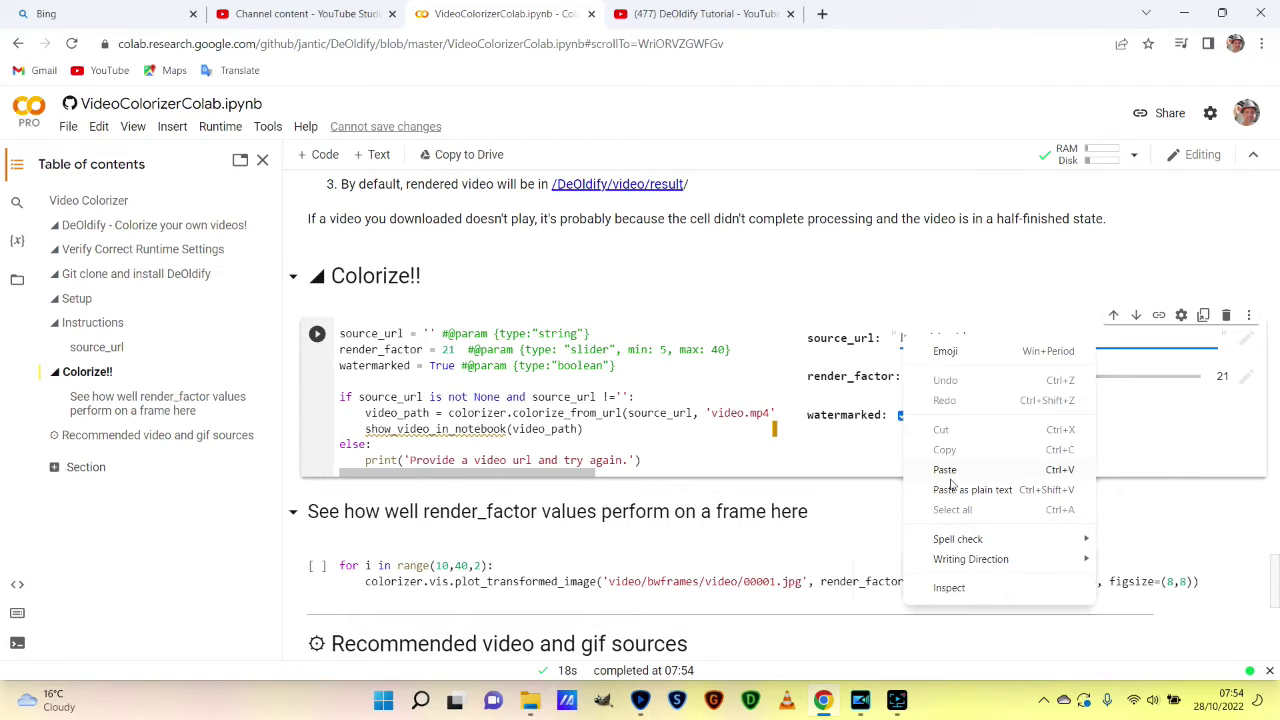
{"action": "left_click", "coordinate": [947, 471]}
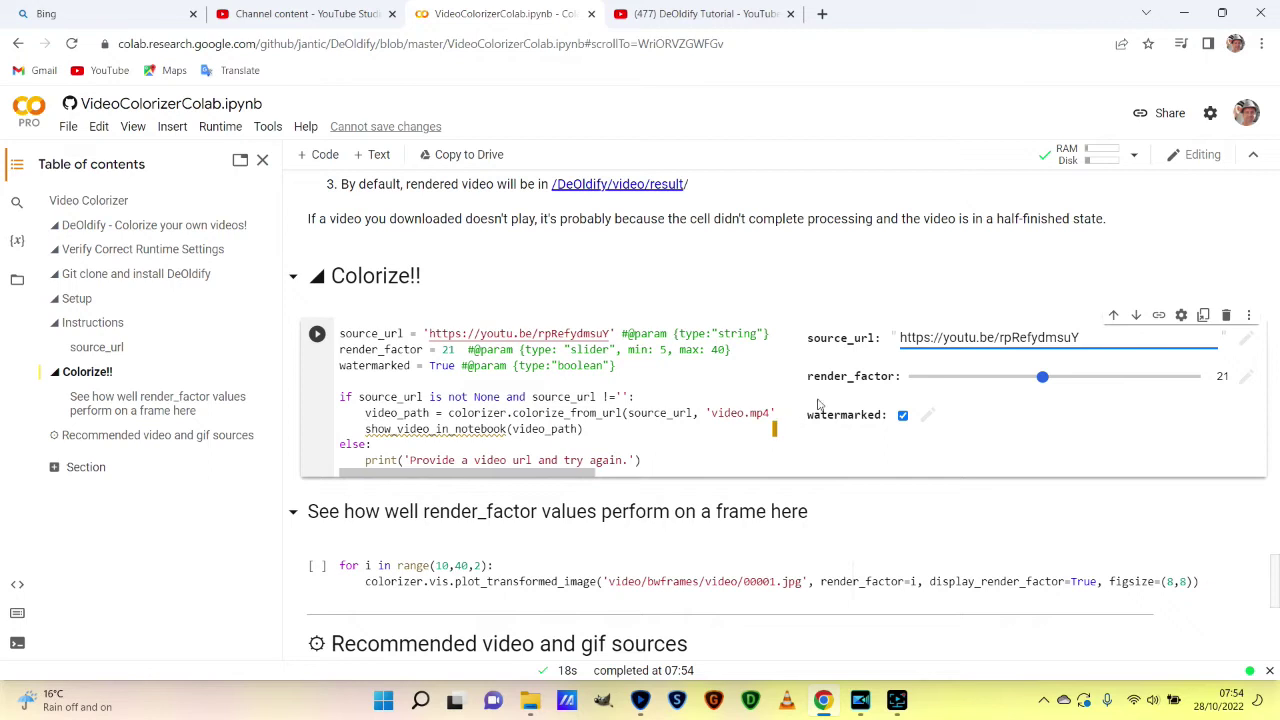
Set render_factor to 23 with watermarked enabled and run the Colorize cell.
{"action": "left_click", "coordinate": [903, 416]}
{"action": "left_click", "coordinate": [903, 416]}
{"action": "mouse_move", "coordinate": [1043, 380]}
{"action": "left_mouse_down"}
{"action": "mouse_move", "coordinate": [1099, 383]}
{"action": "mouse_move", "coordinate": [1032, 380]}
{"action": "mouse_move", "coordinate": [1049, 384]}
{"action": "left_mouse_up"}
{"action": "left_click_drag", "start_coordinate": [1050, 381], "coordinate": [1058, 380]}
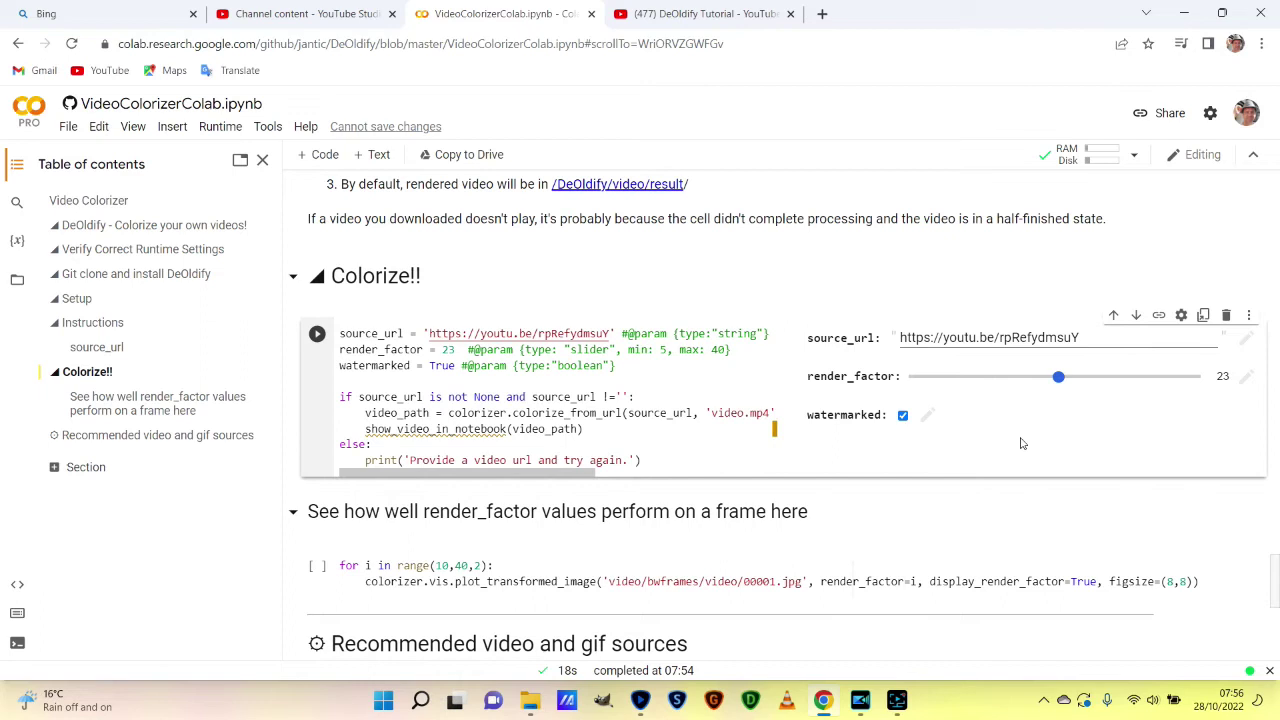
{"action": "left_click", "coordinate": [317, 336]}
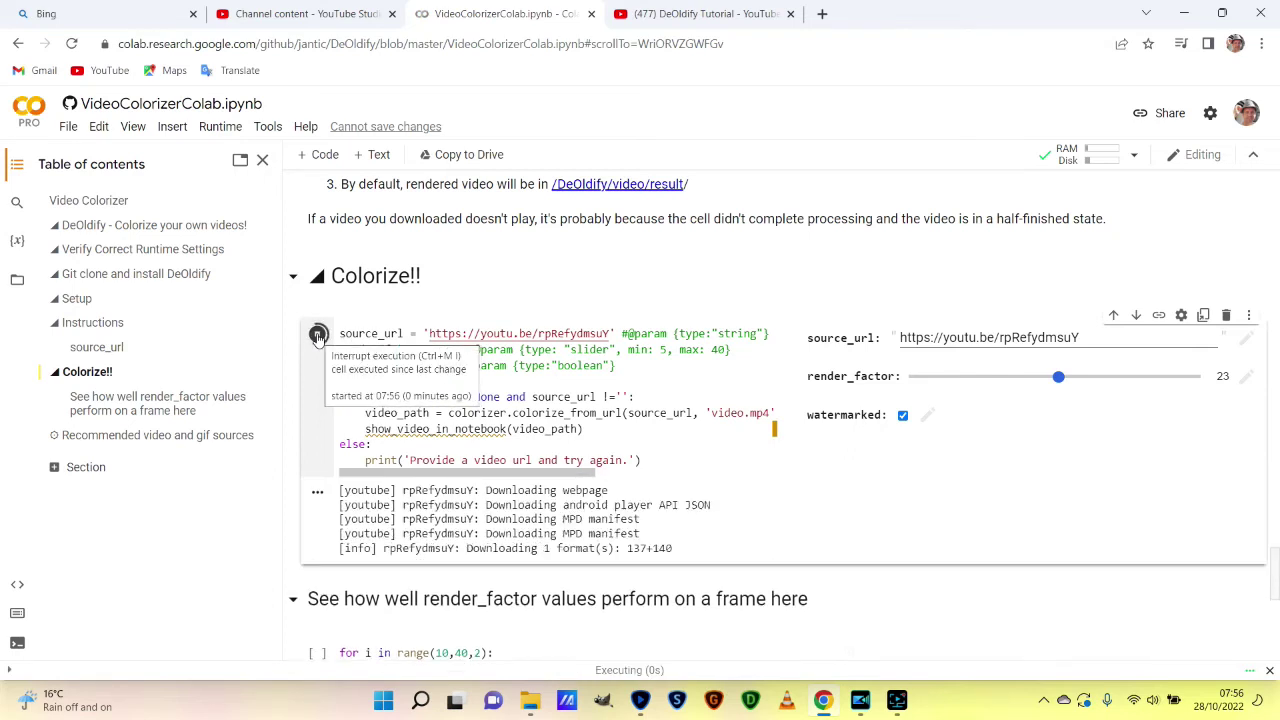
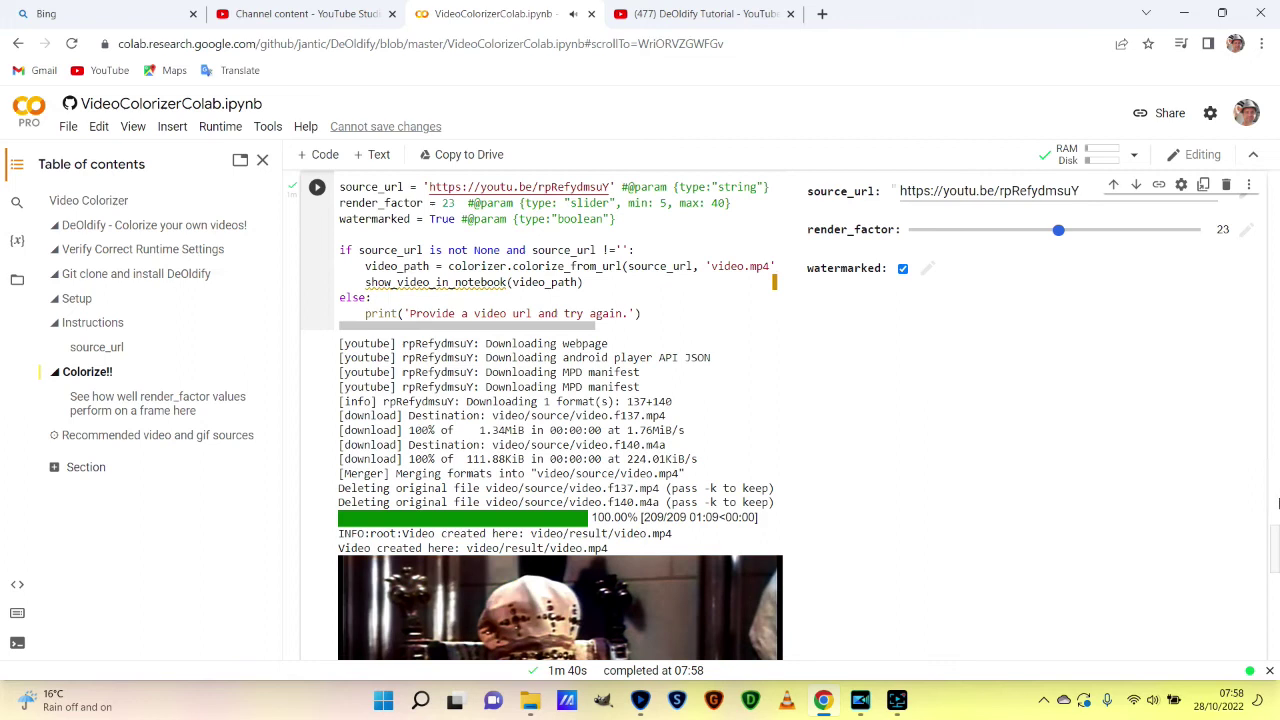
View the colorized video in the Colorize cell's output and pause its playback.
{"action": "scroll", "coordinate": [1273, 540], "scroll_direction": "down", "scroll_amount": 2}
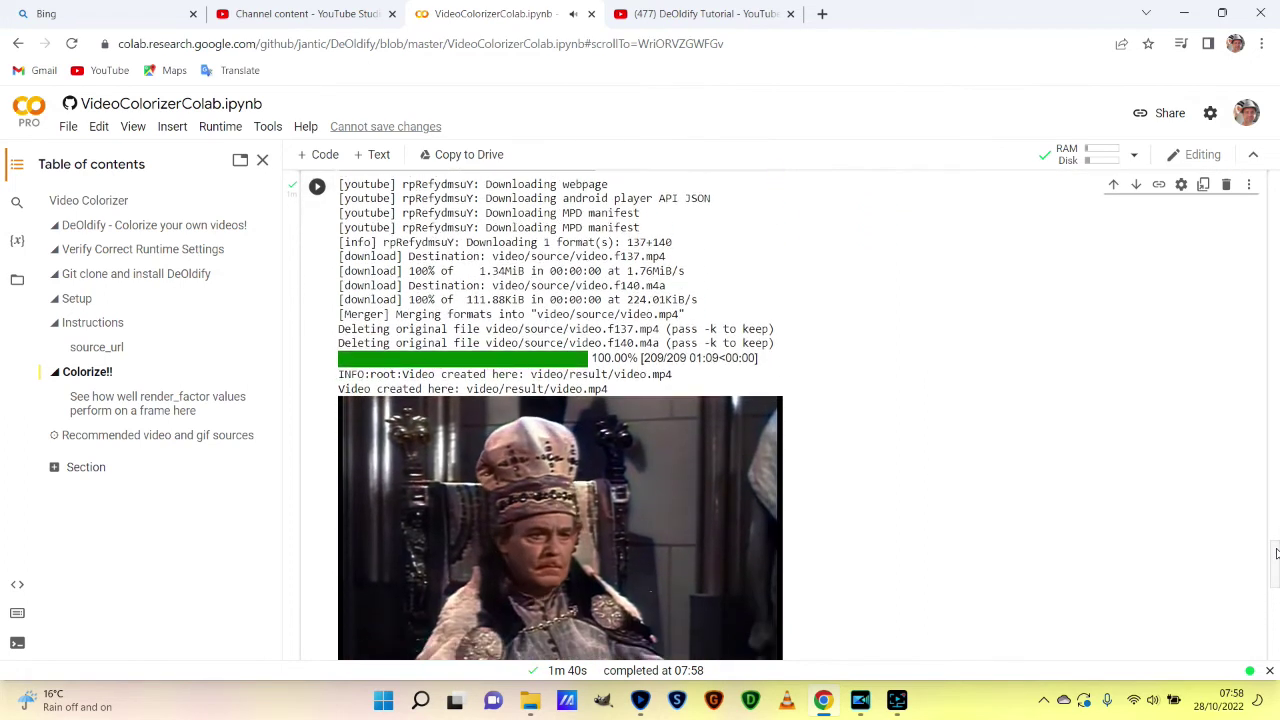
{"action": "scroll", "coordinate": [1273, 560], "scroll_direction": "down", "scroll_amount": 1}
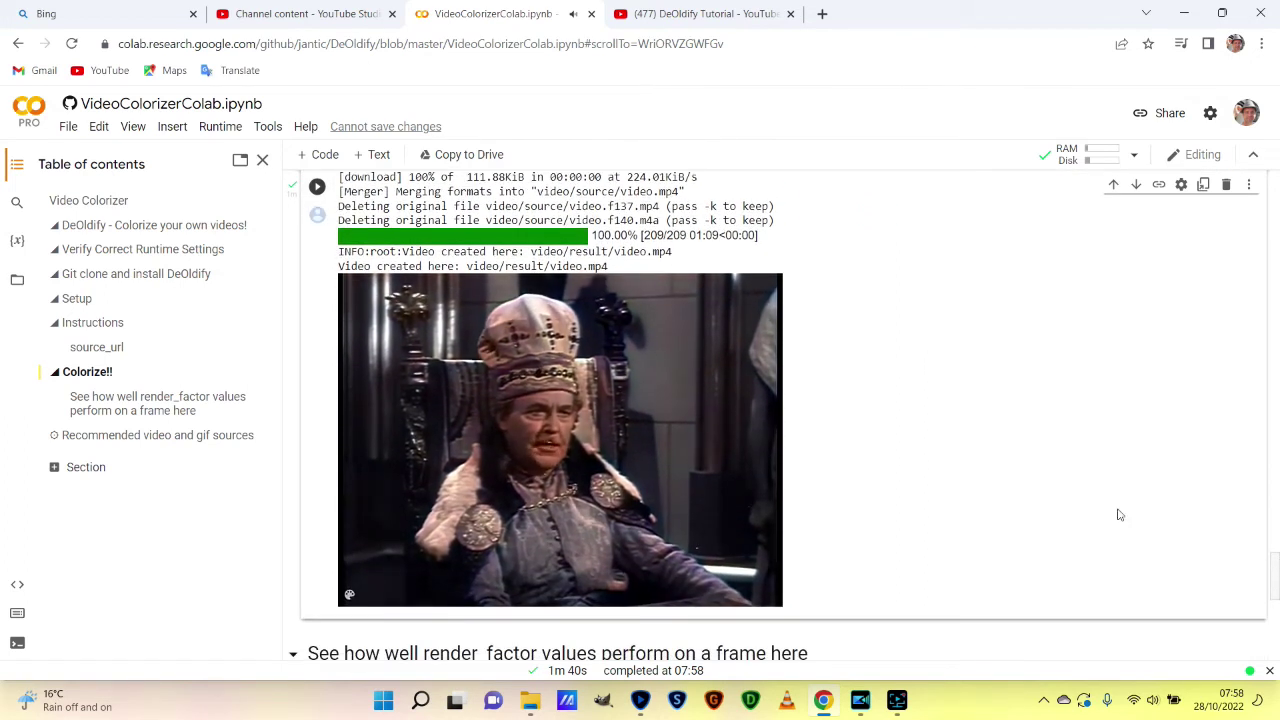
{"action": "left_click", "coordinate": [358, 567]}
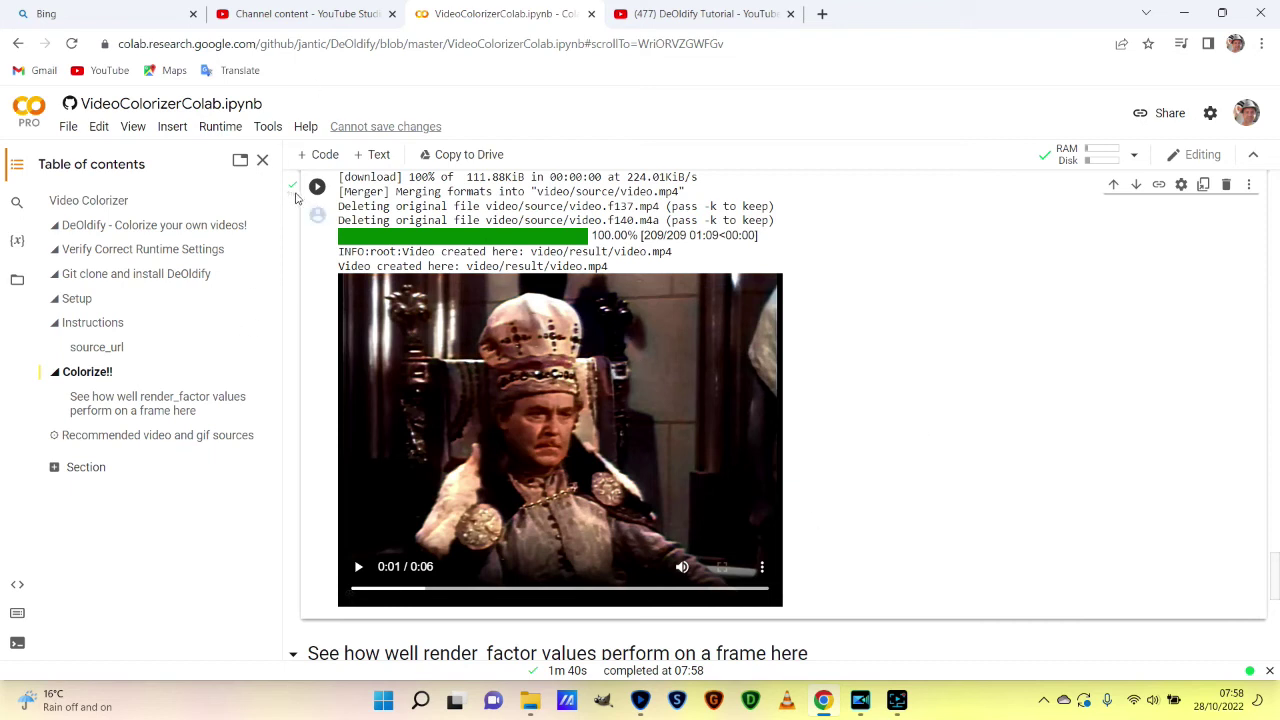
Download video.mp4 from the DeOldify/video/result folder in the notebook's files.
{"action": "left_click_drag", "start_coordinate": [1276, 586], "coordinate": [1275, 554]}
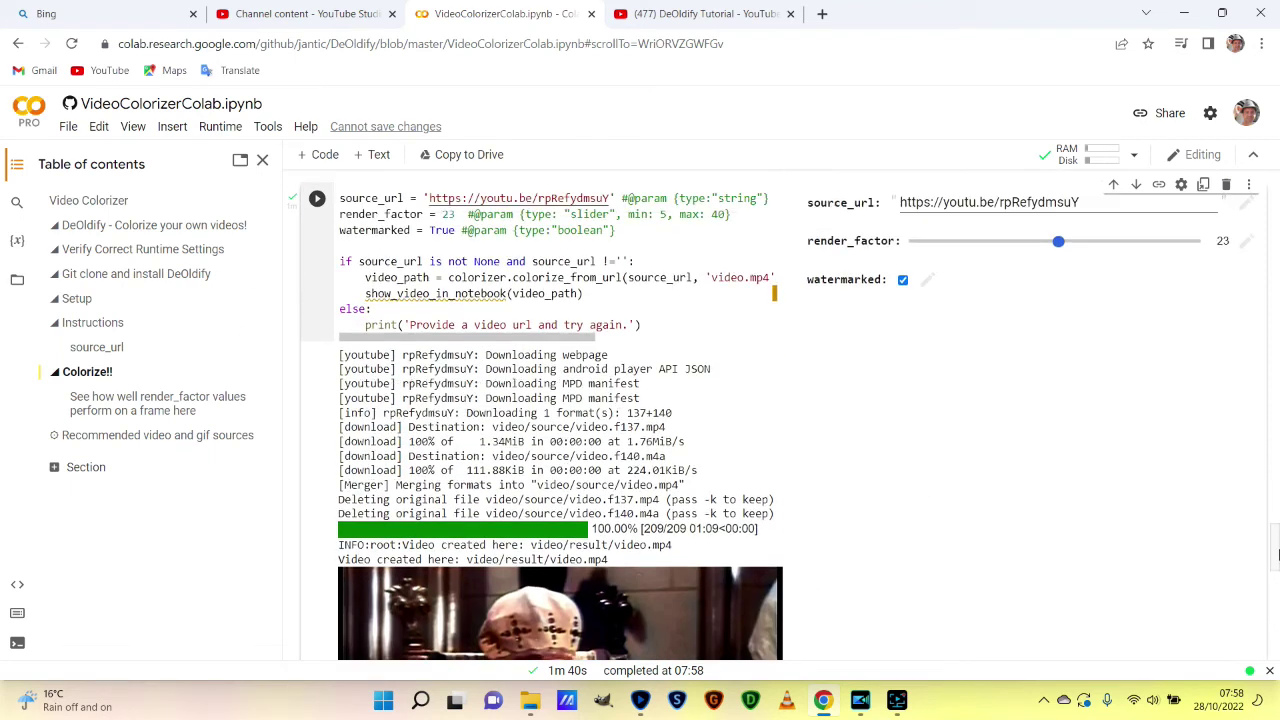
{"action": "left_click", "coordinate": [17, 282]}
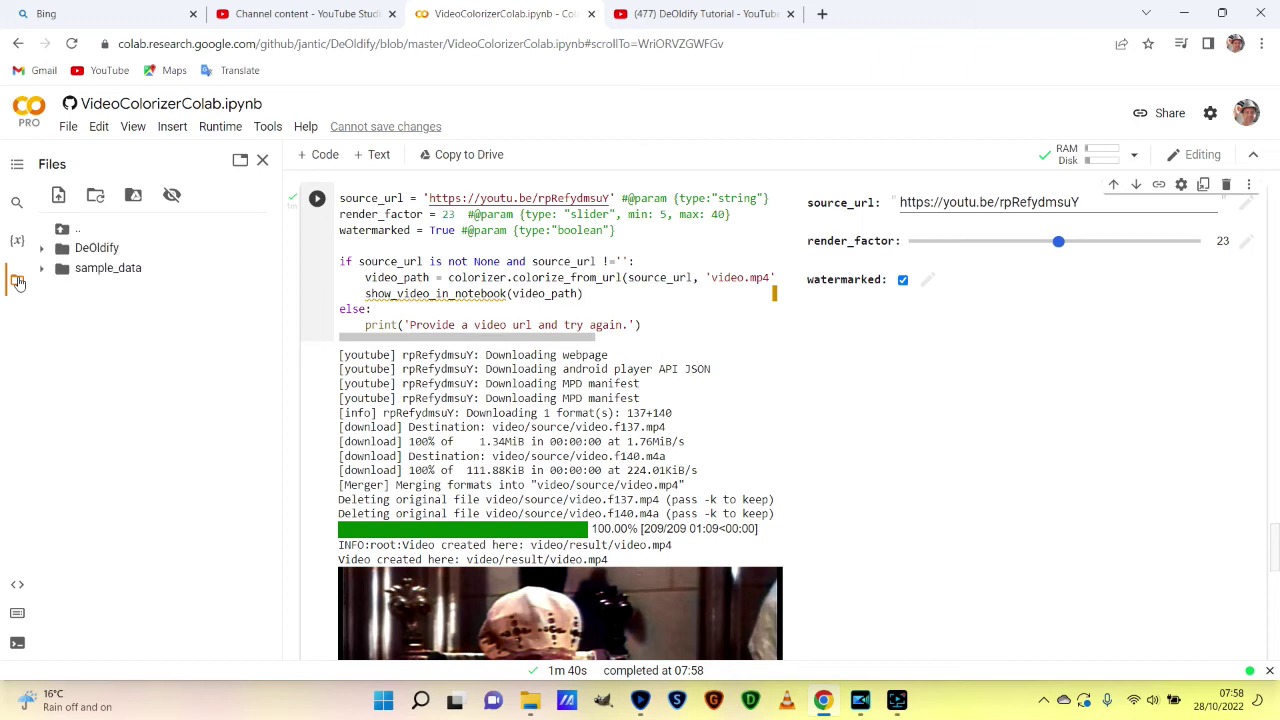
{"action": "left_click", "coordinate": [107, 256]}
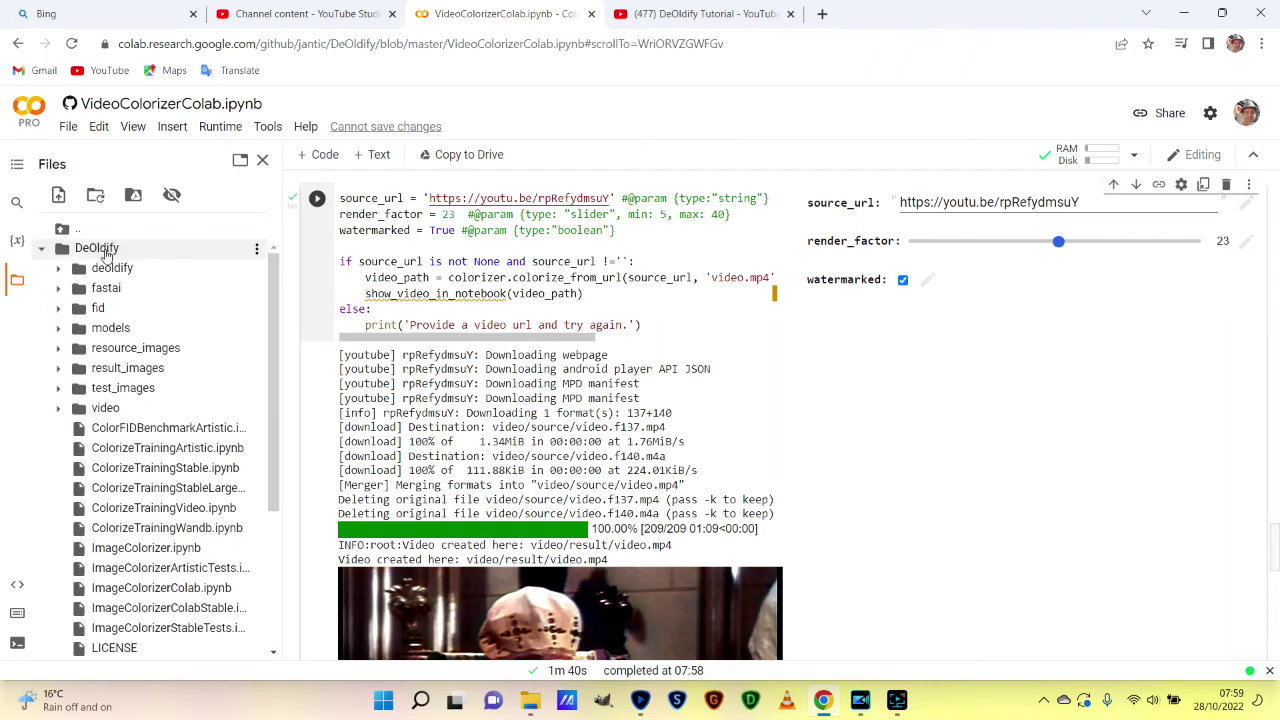
{"action": "left_click", "coordinate": [146, 412]}
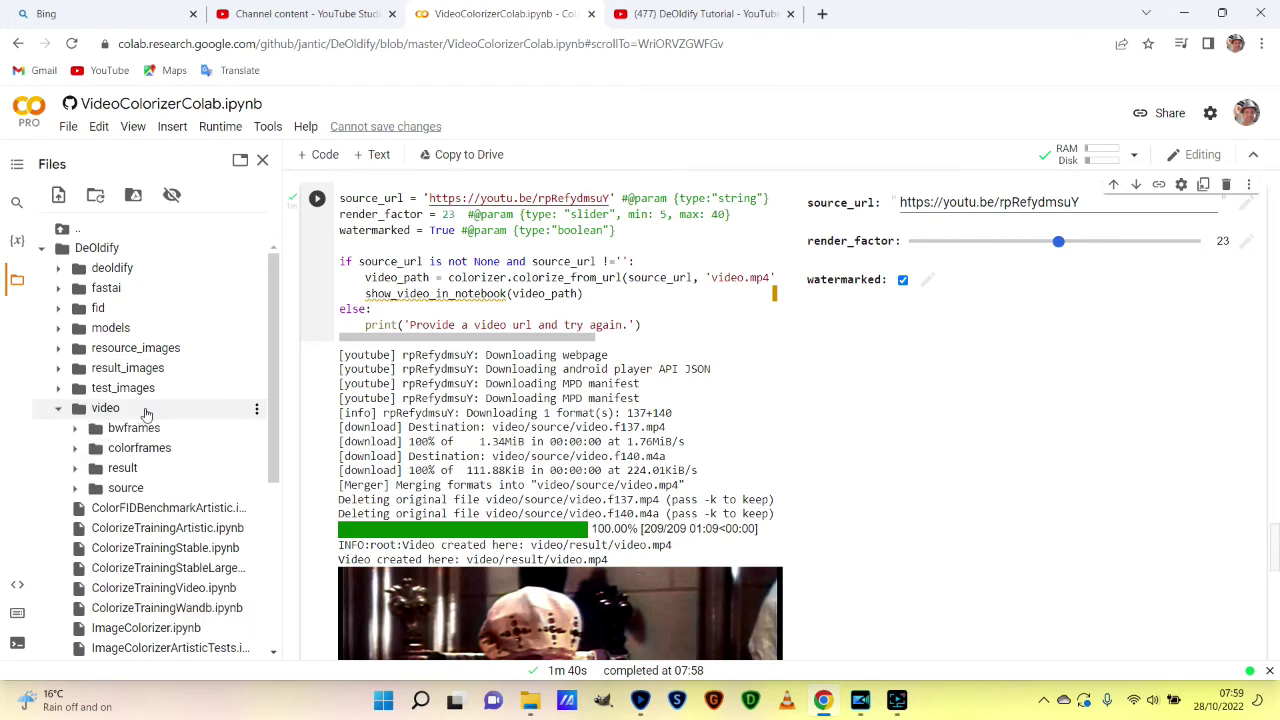
{"action": "left_click", "coordinate": [161, 471]}
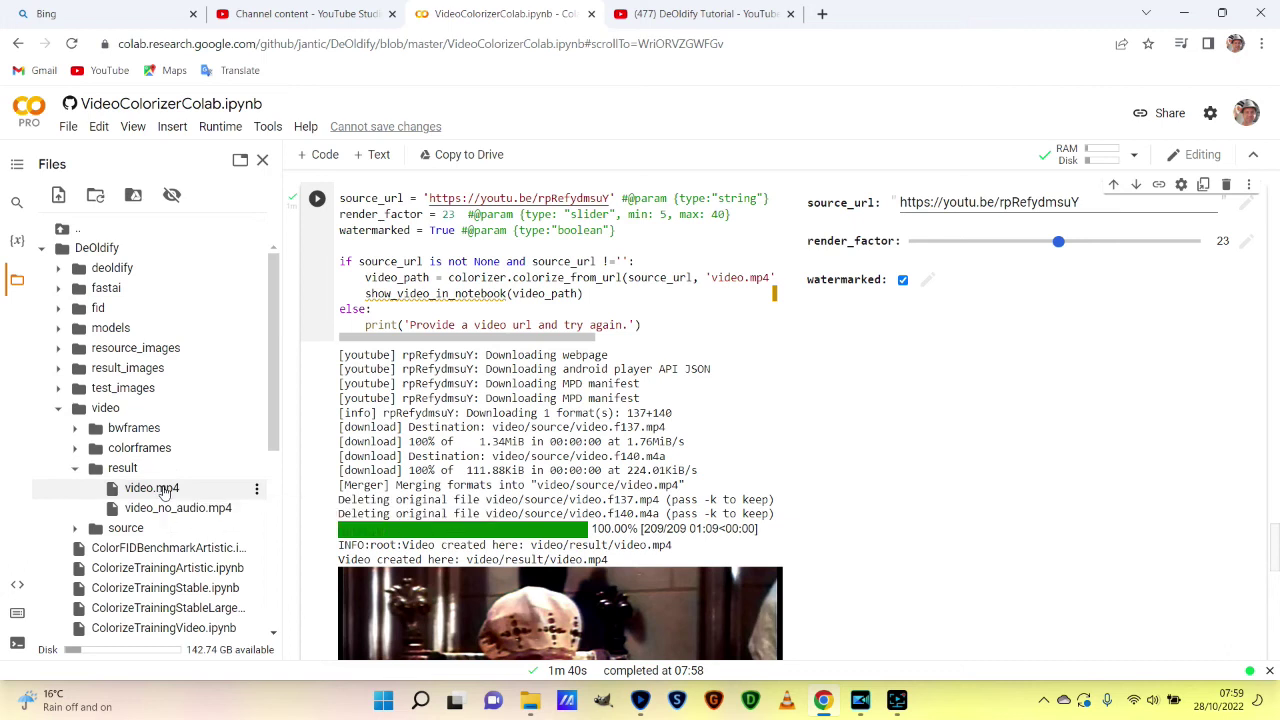
{"action": "right_click", "coordinate": [165, 488]}
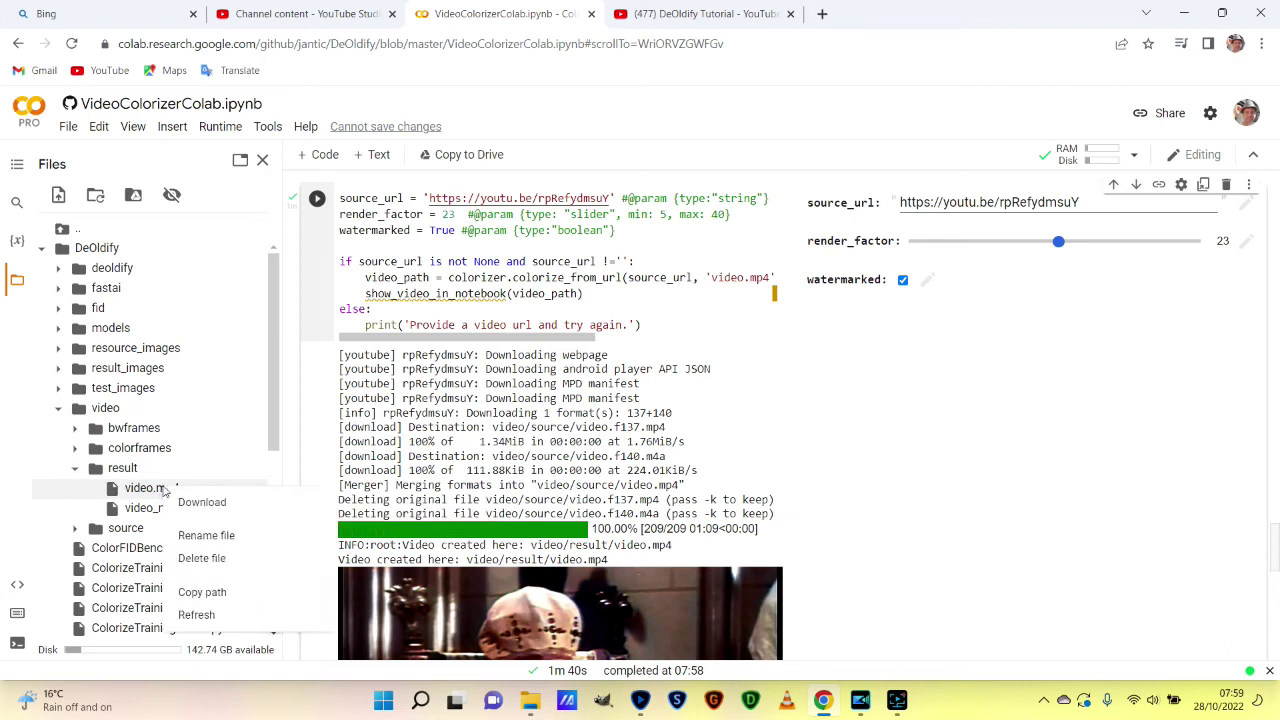
{"action": "left_click", "coordinate": [179, 504]}
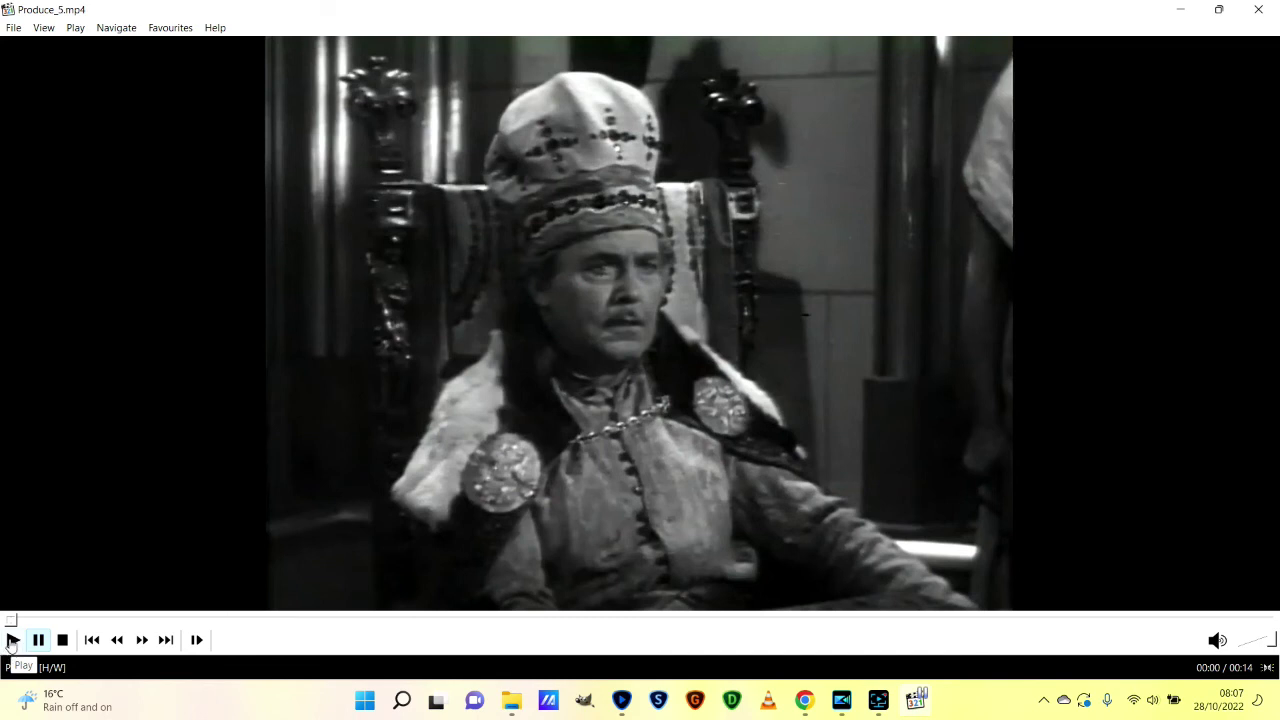
Play the black-and-white clip Produce_5.mp4 in the media player.
{"action": "left_click", "coordinate": [12, 640]}
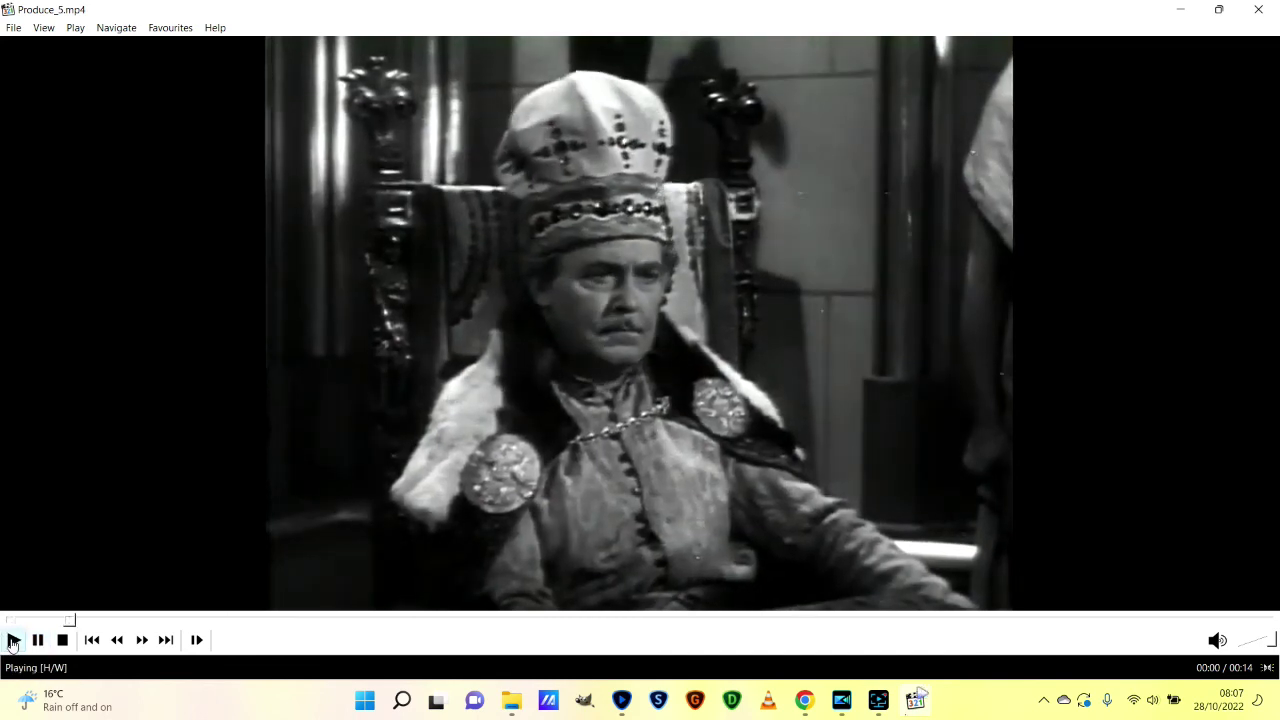